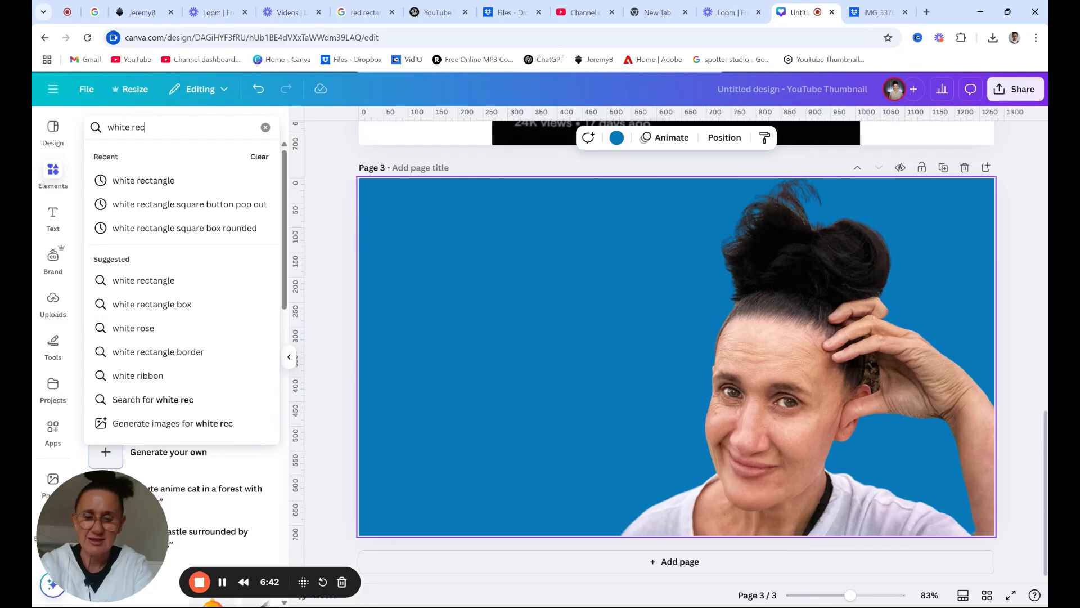
# - Search the elements library for "white rectangle" and show all the matching shapes
pyautogui.press('Return')
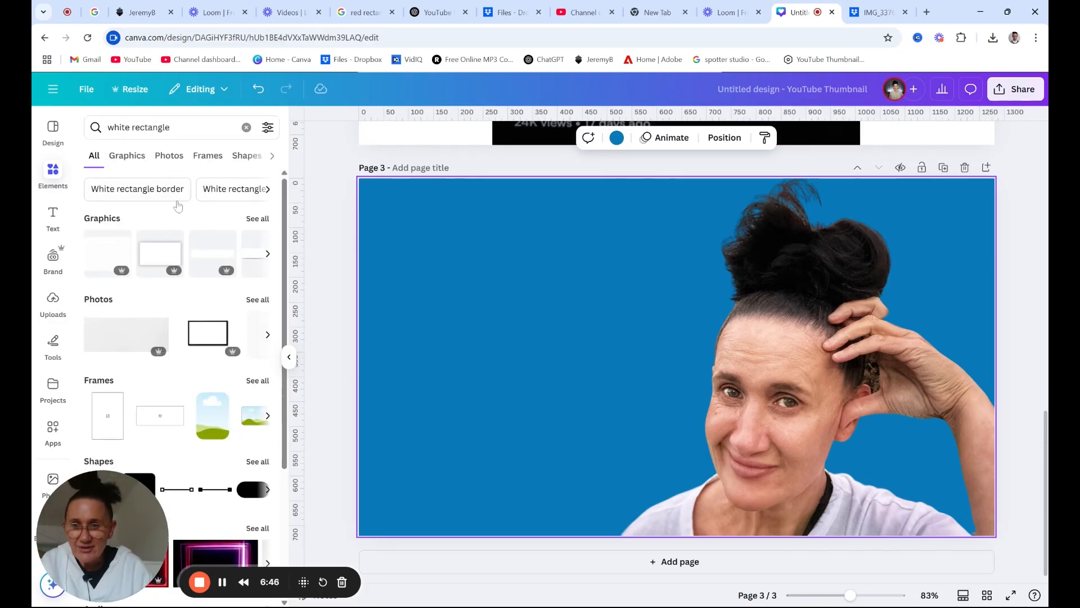
pyautogui.scroll(-3, 189, 243)
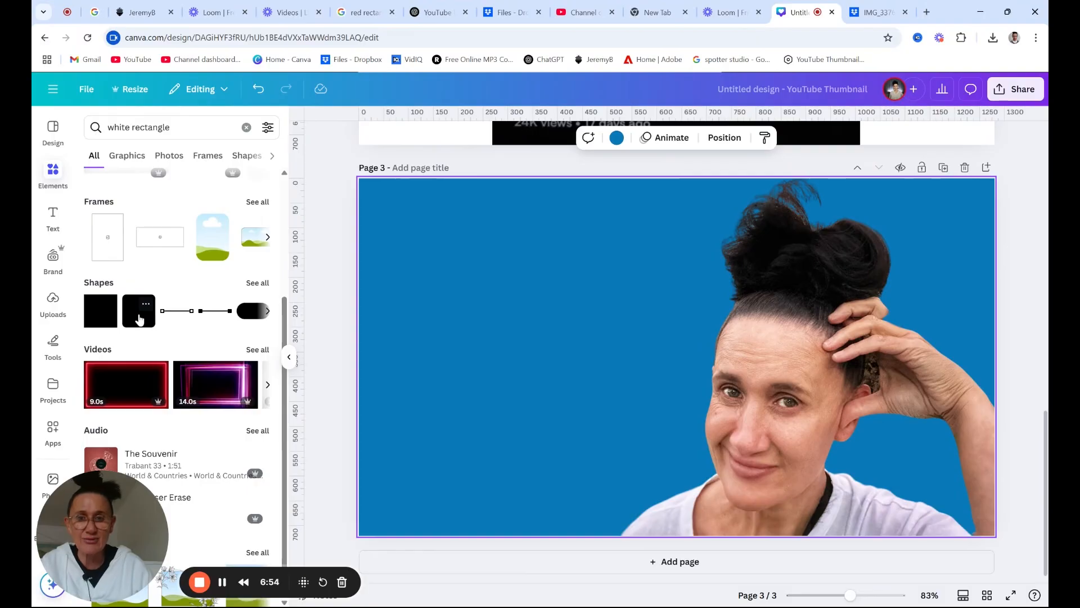
pyautogui.click(248, 285)
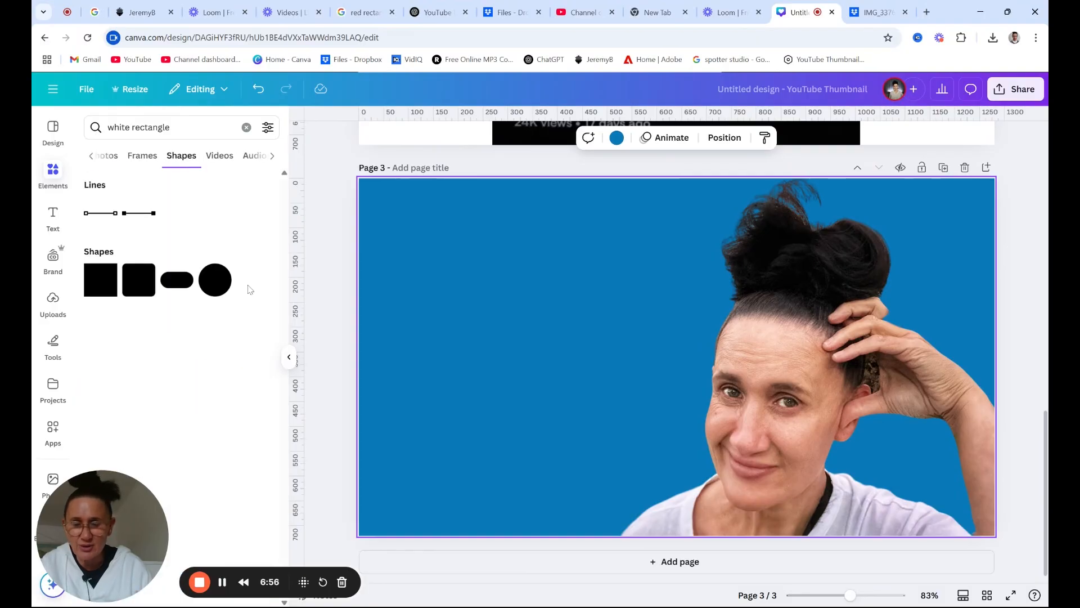
# - Try the pill-shaped rectangle on page 3, moving it to the blue area beside the woman's photo
pyautogui.click(174, 282)
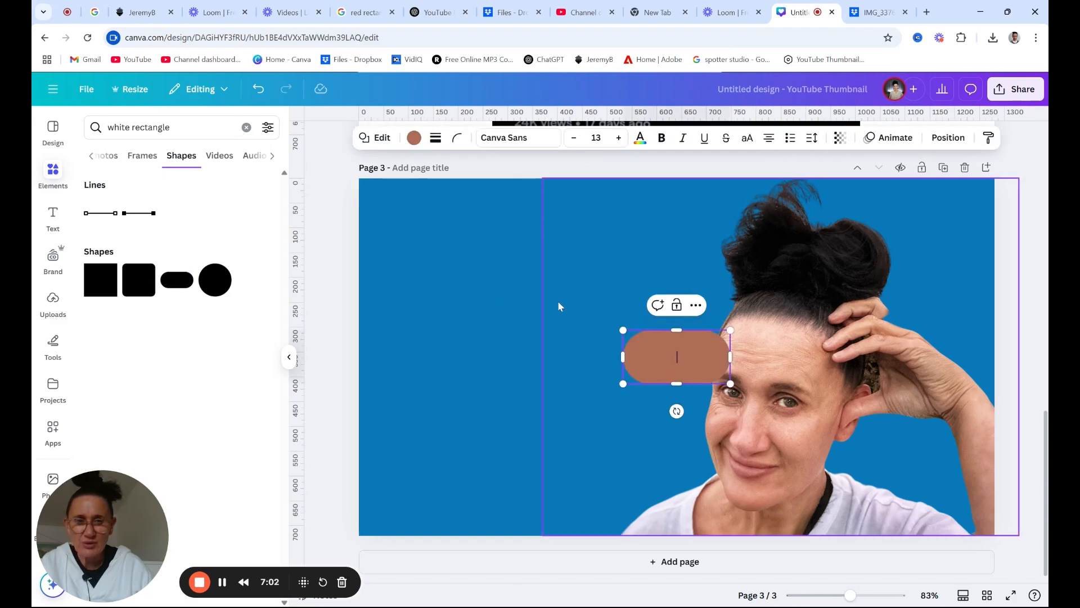
pyautogui.doubleClick(689, 343)
pyautogui.moveTo(664, 347); pyautogui.dragTo(558, 339)
# - Delete the brown pill shape from page 3
pyautogui.click(589, 298)
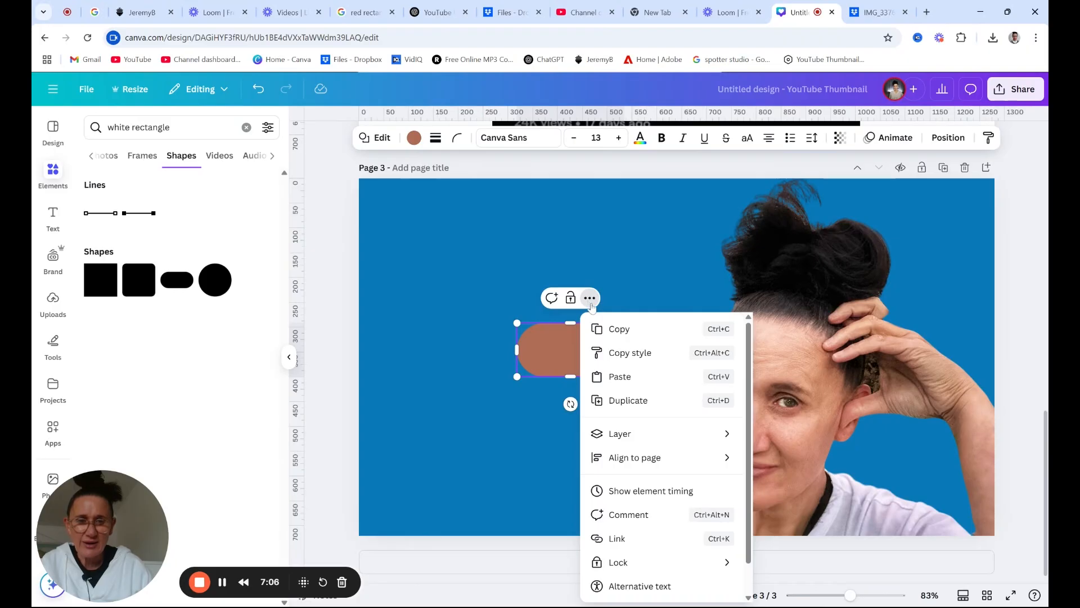
pyautogui.scroll(-1, 625, 393)
pyautogui.click(436, 316)
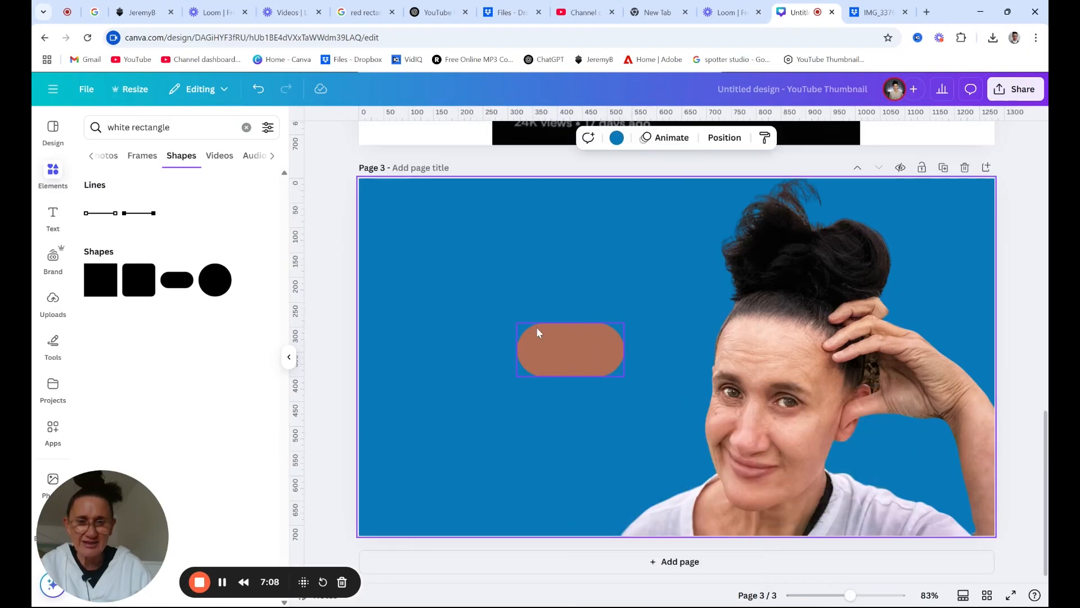
pyautogui.click(553, 351)
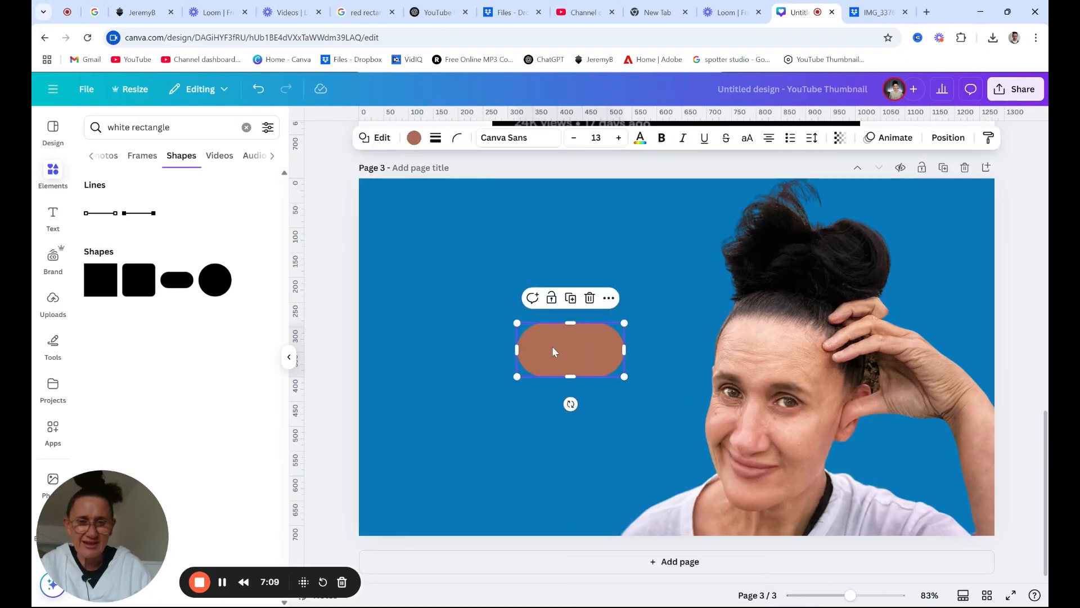
pyautogui.click(590, 298)
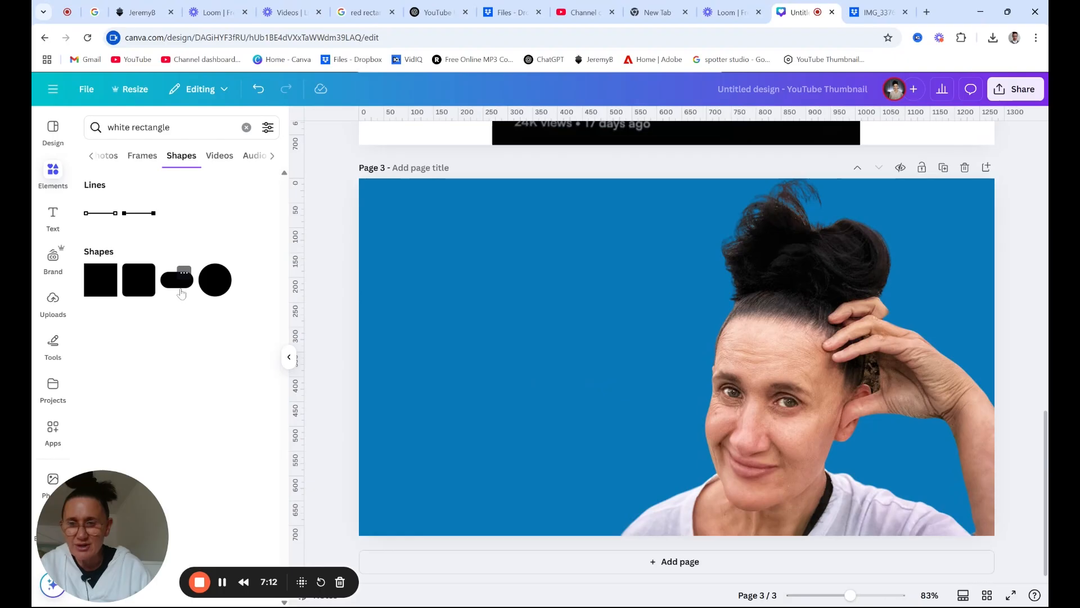
# - Search the shapes for "white rectangle square box rounded" using the recent search
pyautogui.click(169, 127)
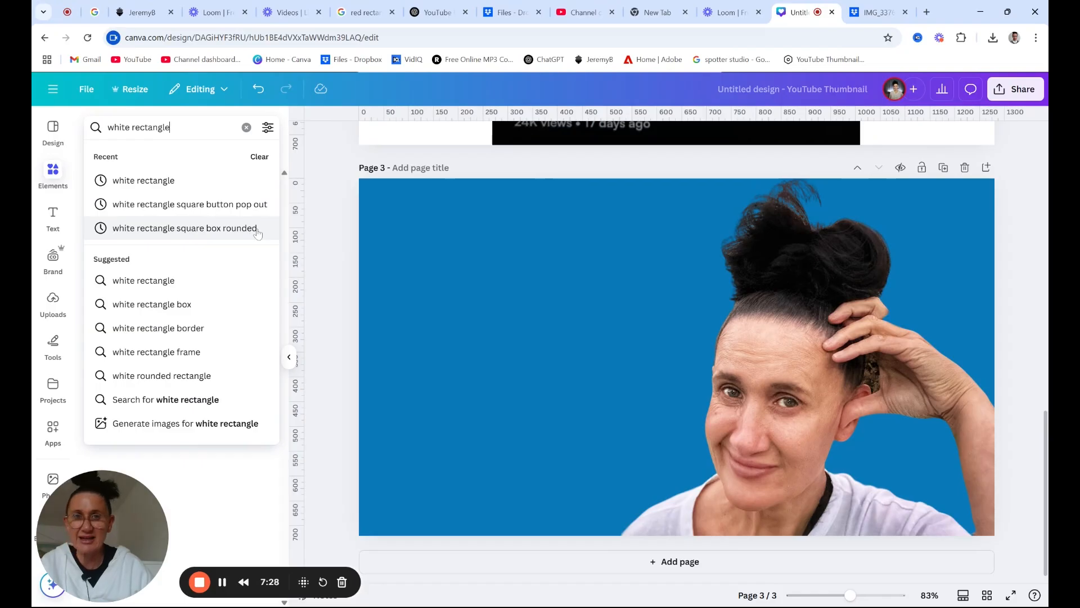
pyautogui.click(212, 229)
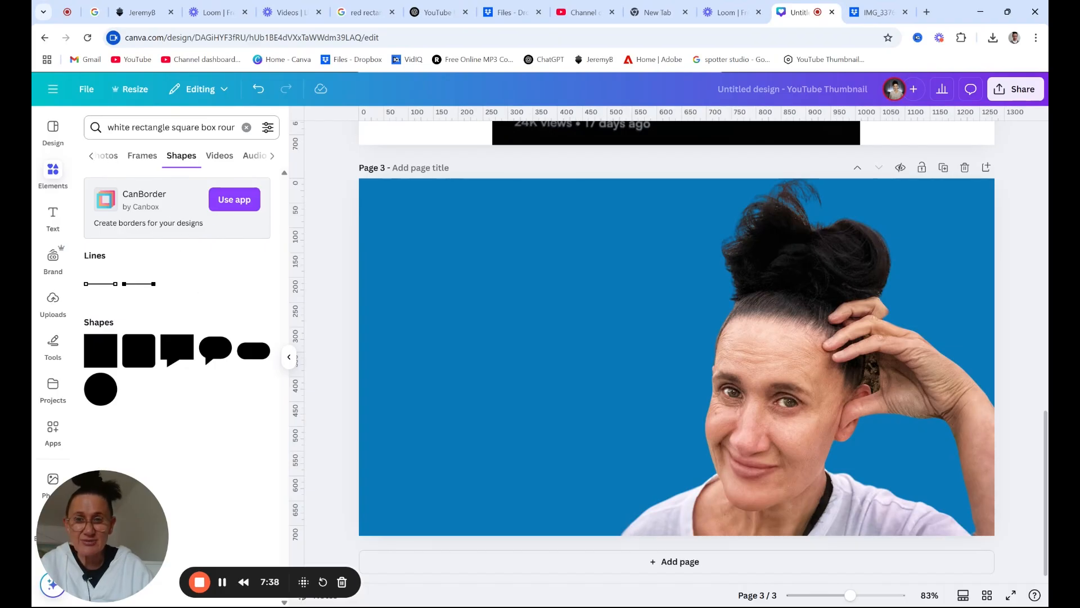
# - Shorten the element search text back to "white rectangle" and run the search again
pyautogui.click(107, 127)
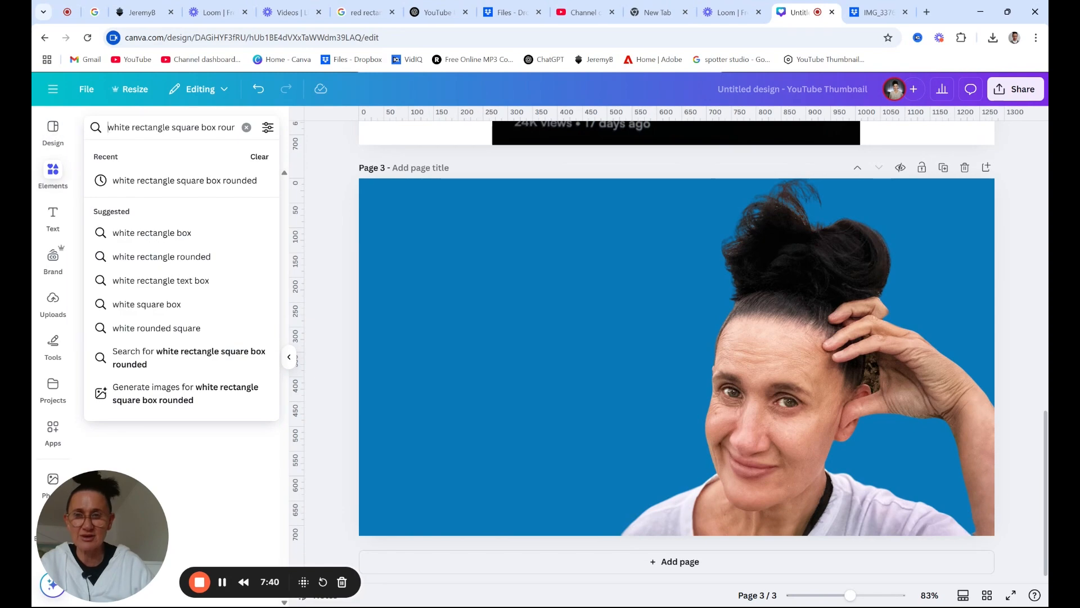
pyautogui.click(248, 127)
pyautogui.press('Delete')
pyautogui.press('Delete')
pyautogui.press('Delete')
pyautogui.press('Delete')
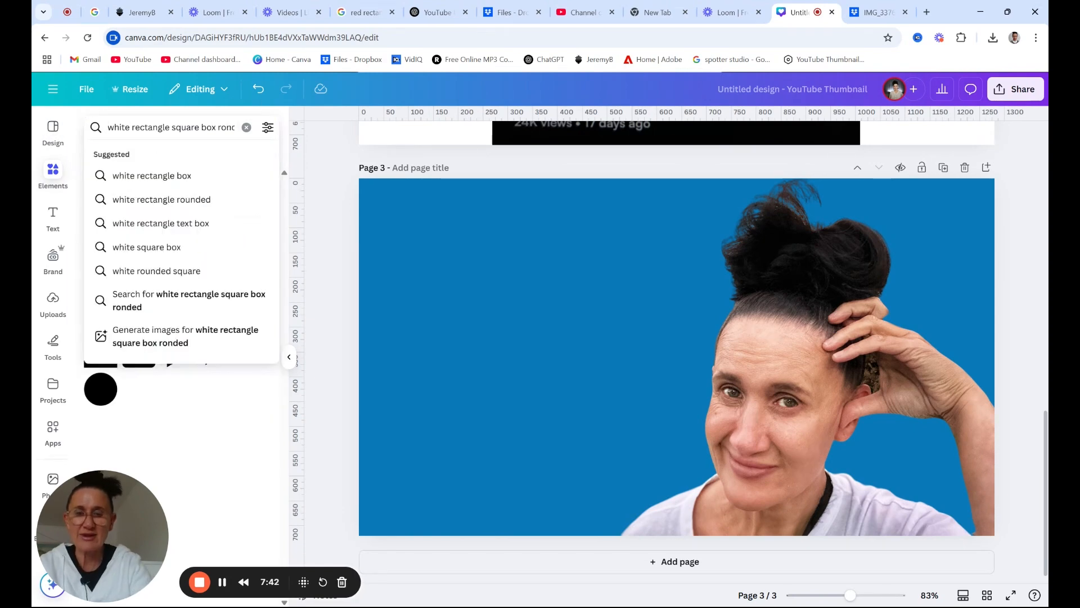
pyautogui.press('BackSpace')
pyautogui.press('BackSpace')
pyautogui.press('BackSpace')
pyautogui.press('BackSpace')
pyautogui.press('BackSpace')
pyautogui.press('BackSpace')
pyautogui.press('BackSpace')
pyautogui.press('BackSpace')
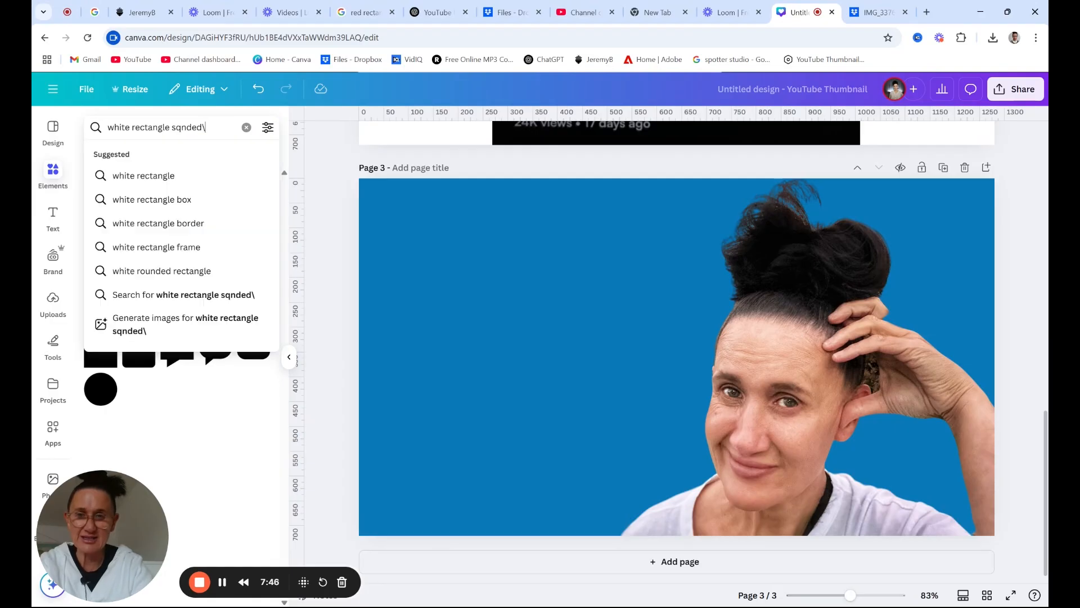
pyautogui.press('BackSpace')
pyautogui.press('BackSpace')
pyautogui.press('BackSpace')
pyautogui.press('BackSpace')
pyautogui.press('BackSpace')
pyautogui.press('BackSpace')
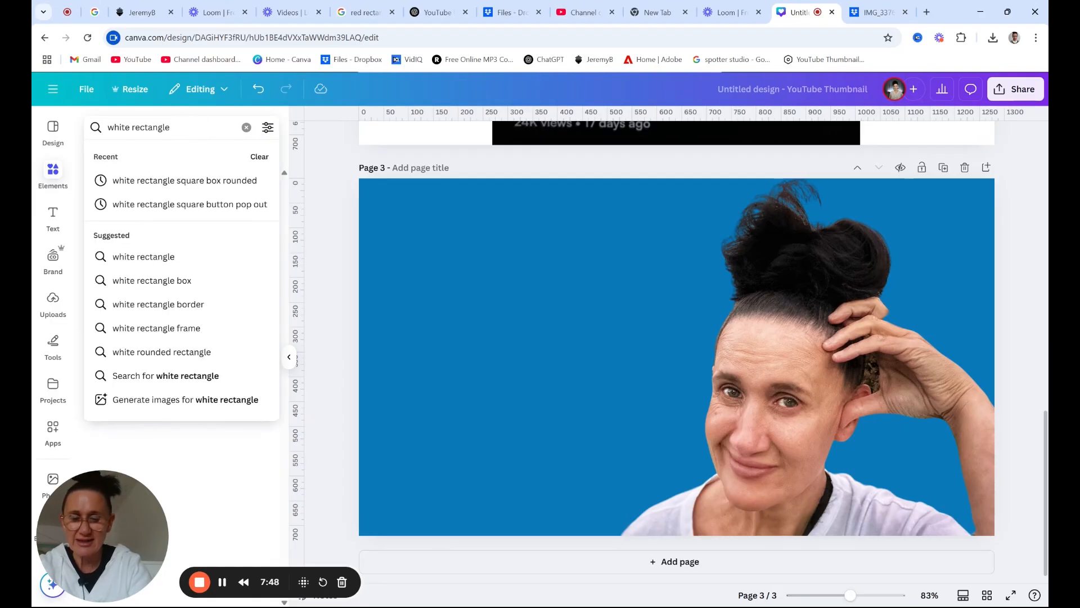
pyautogui.press('Return')
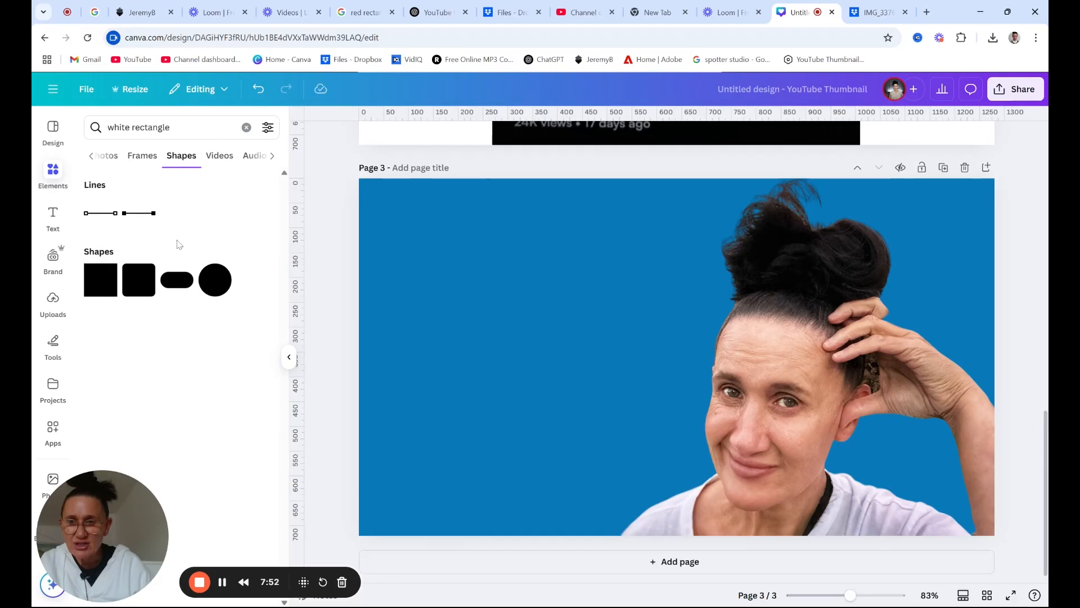
# - Browse the frame and chart results for "white rectangle"
pyautogui.click(143, 156)
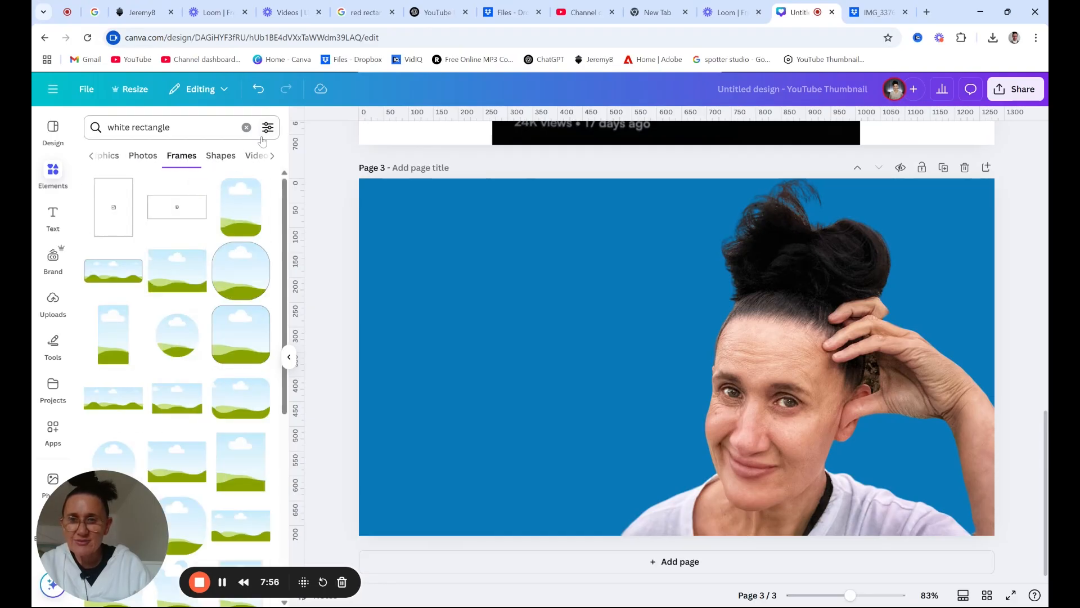
pyautogui.click(270, 158)
pyautogui.click(270, 158)
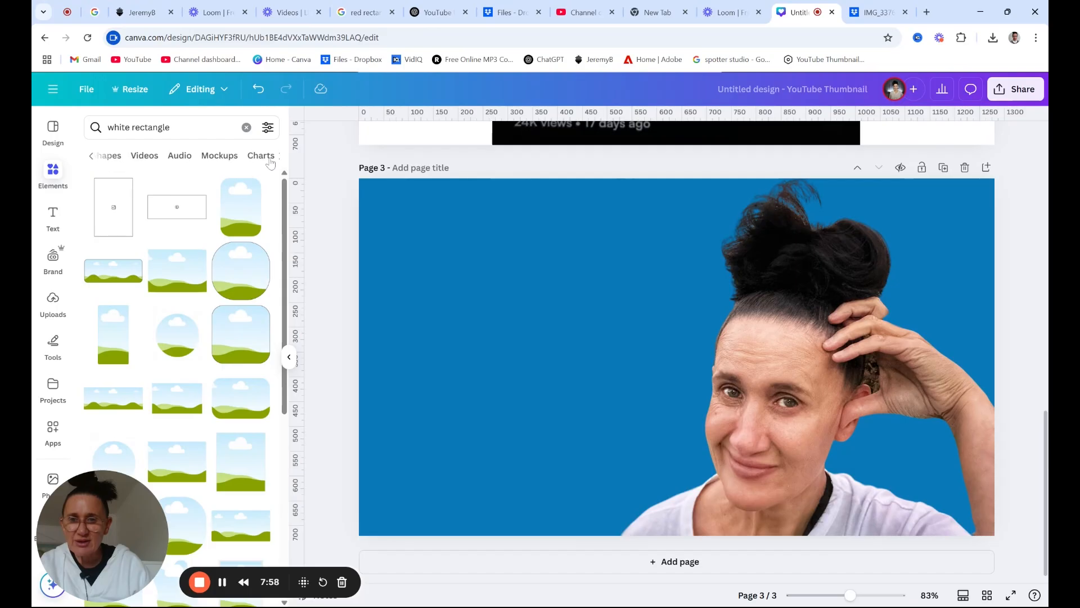
pyautogui.click(260, 155)
pyautogui.click(90, 156)
pyautogui.click(90, 156)
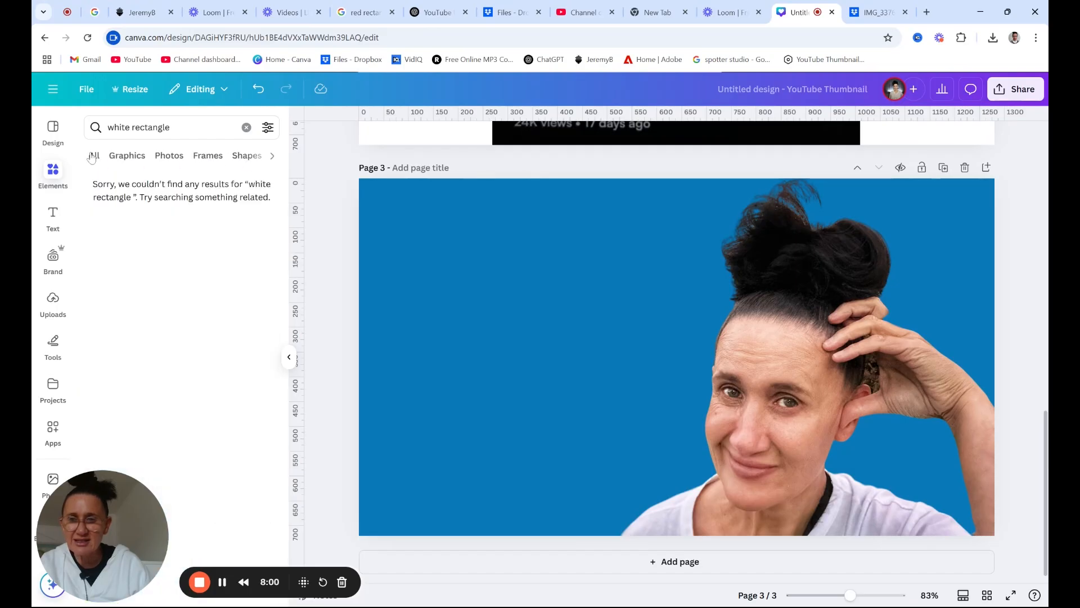
# - Add the white rounded rectangle graphic with the black drop shadow to page 3 and move it to the page's upper-left area
pyautogui.click(124, 160)
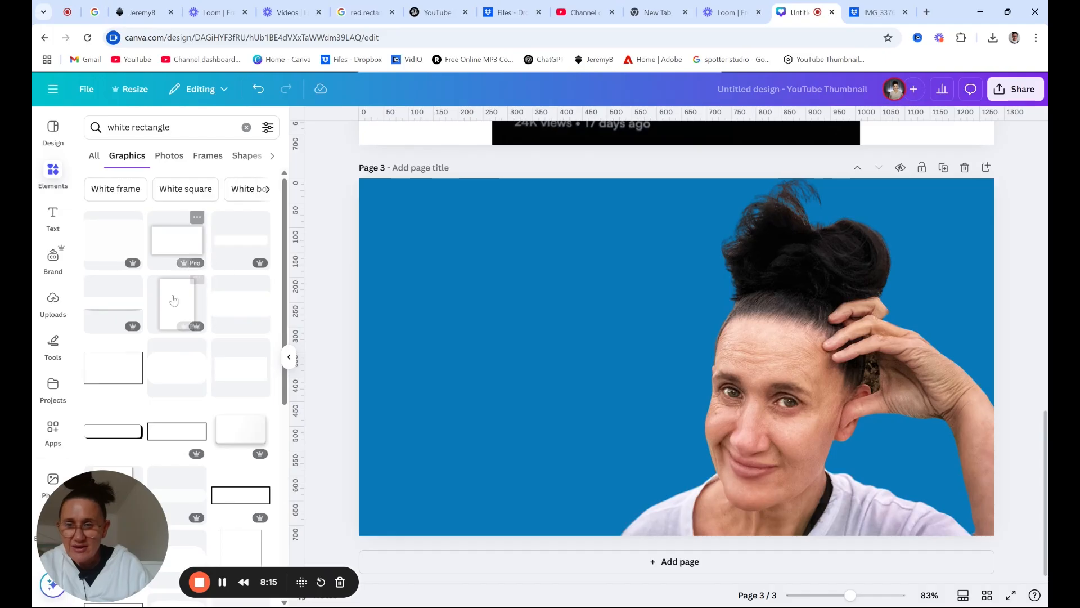
pyautogui.scroll(-1, 174, 312)
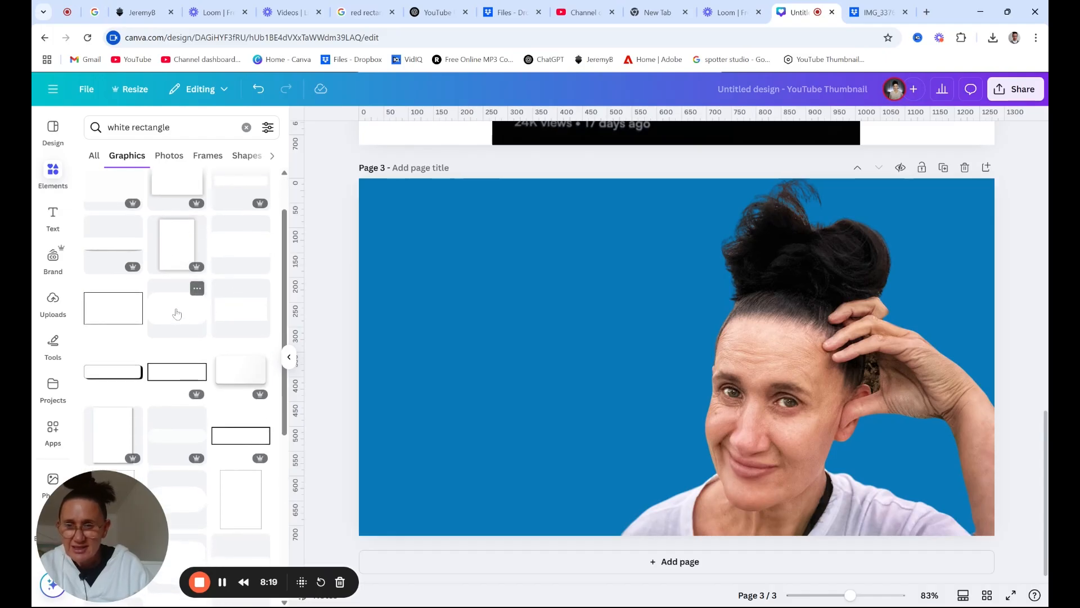
pyautogui.click(123, 378)
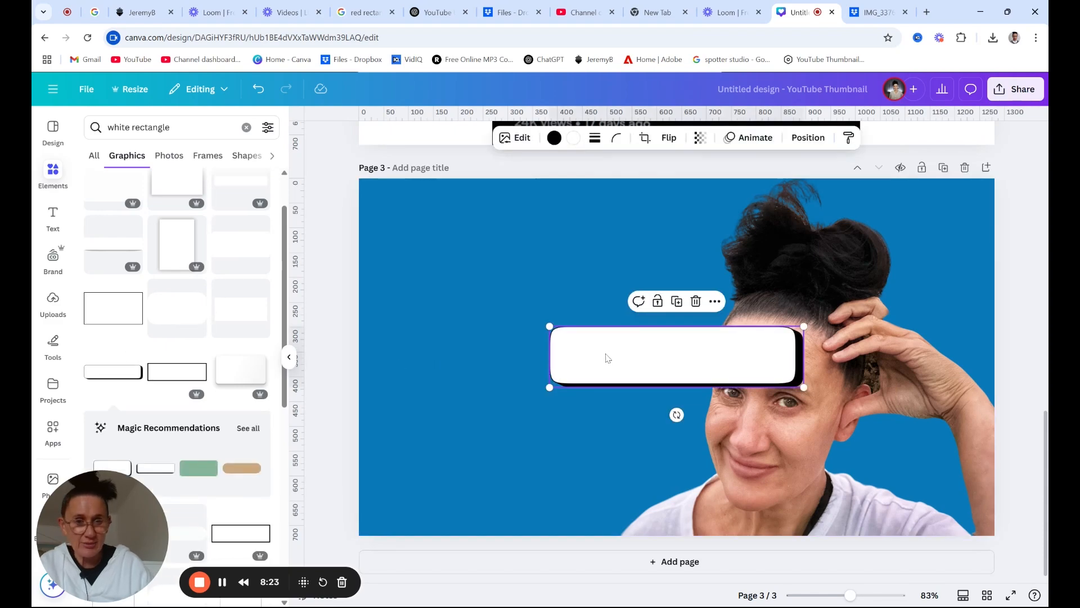
pyautogui.click(546, 403)
pyautogui.moveTo(576, 368); pyautogui.dragTo(430, 246)
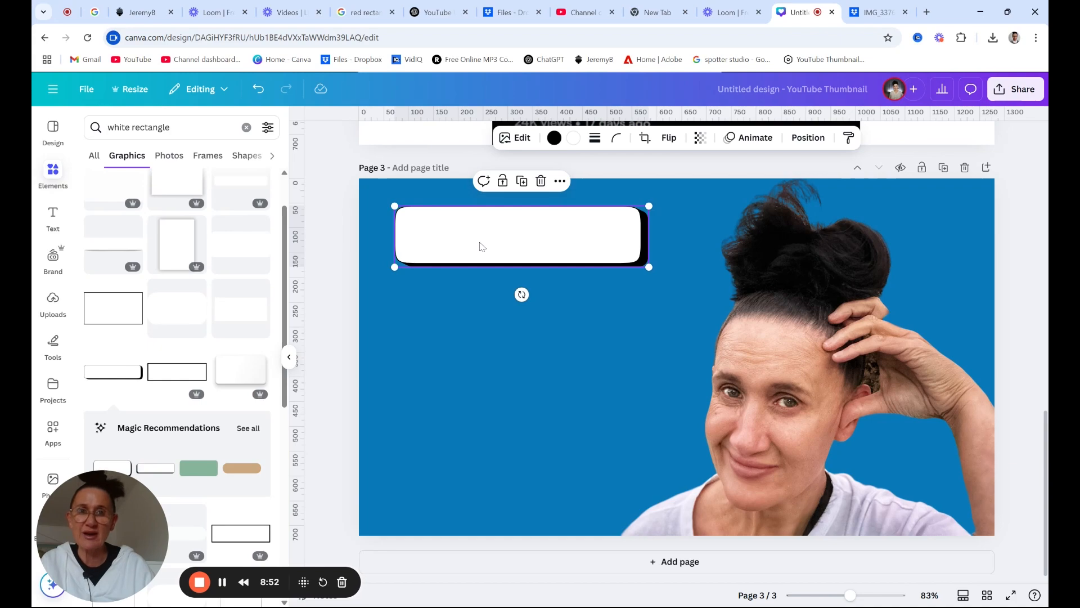
# - Add a new page 4 and place the same black-shadowed white rectangle graphic in its upper-left area
pyautogui.click(987, 167)
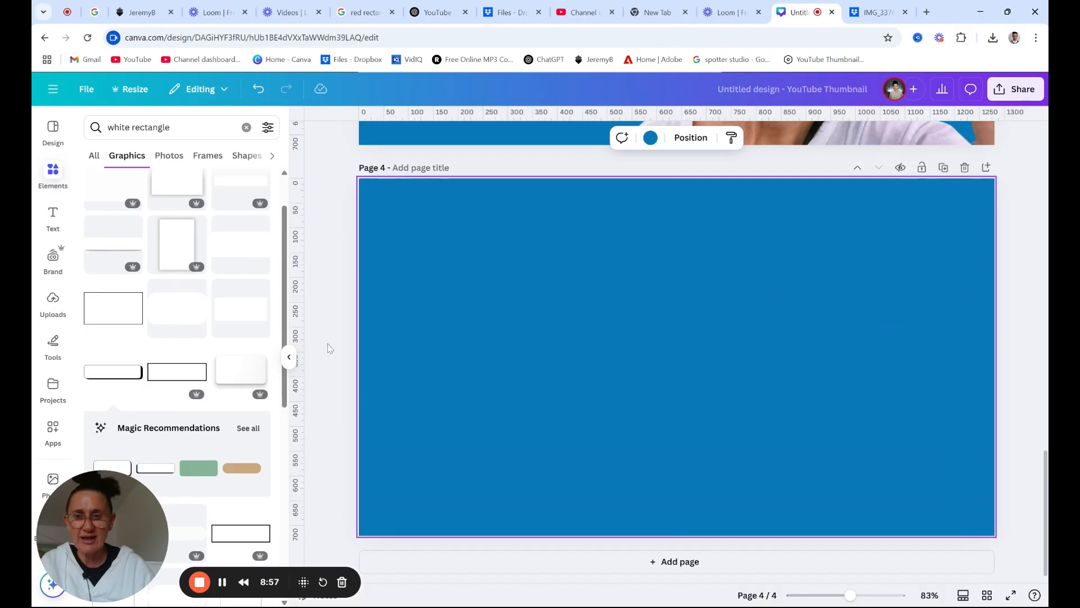
pyautogui.click(121, 372)
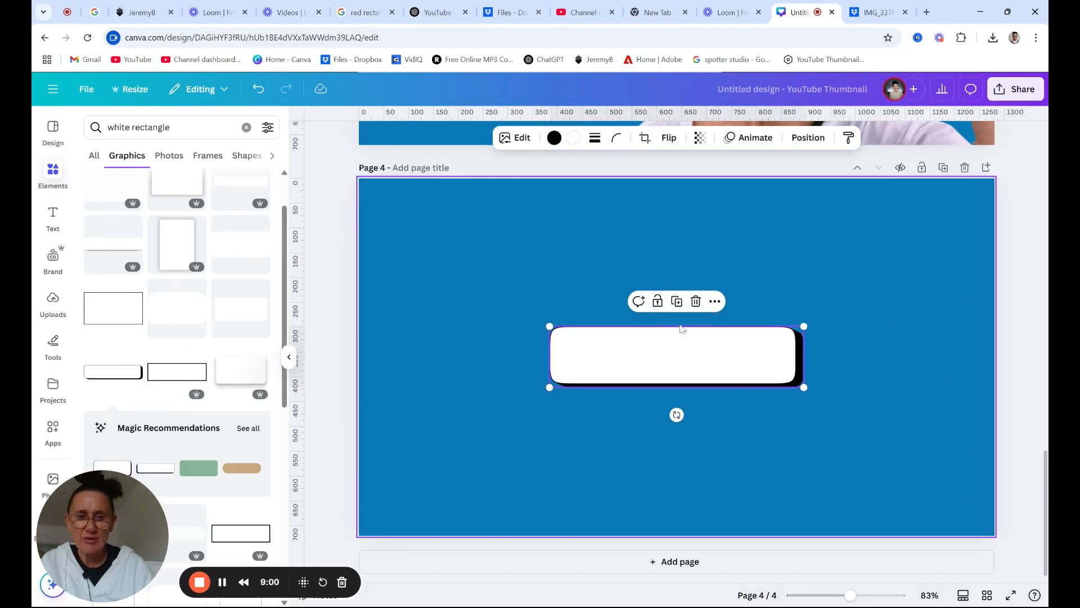
pyautogui.moveTo(652, 349); pyautogui.dragTo(490, 222)
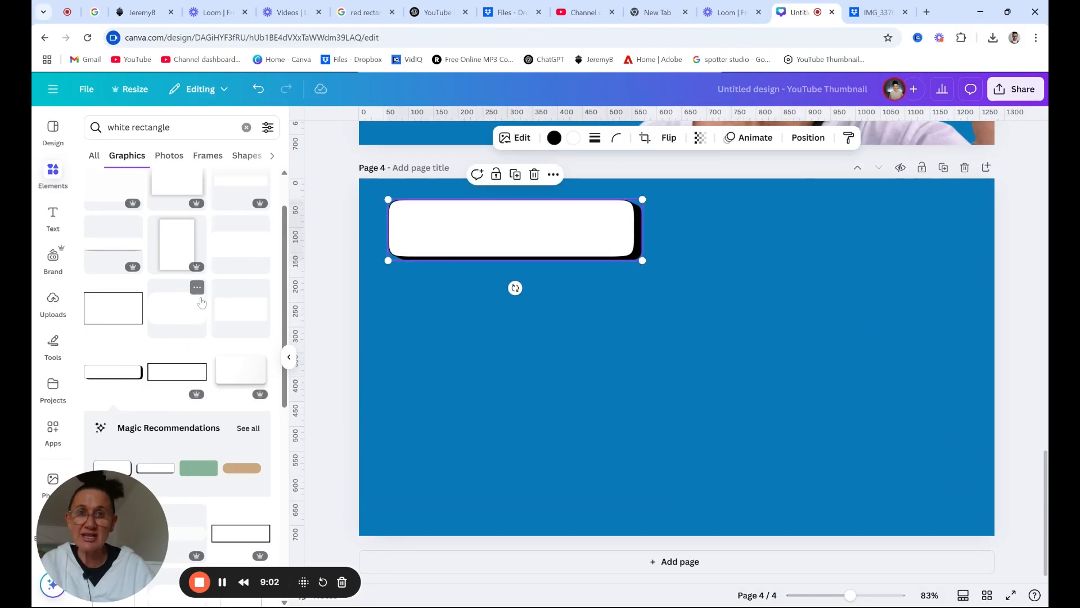
# - Look through all the magic recommendations for the white rectangle graphic for alternative box styles
pyautogui.scroll(-2, 200, 324)
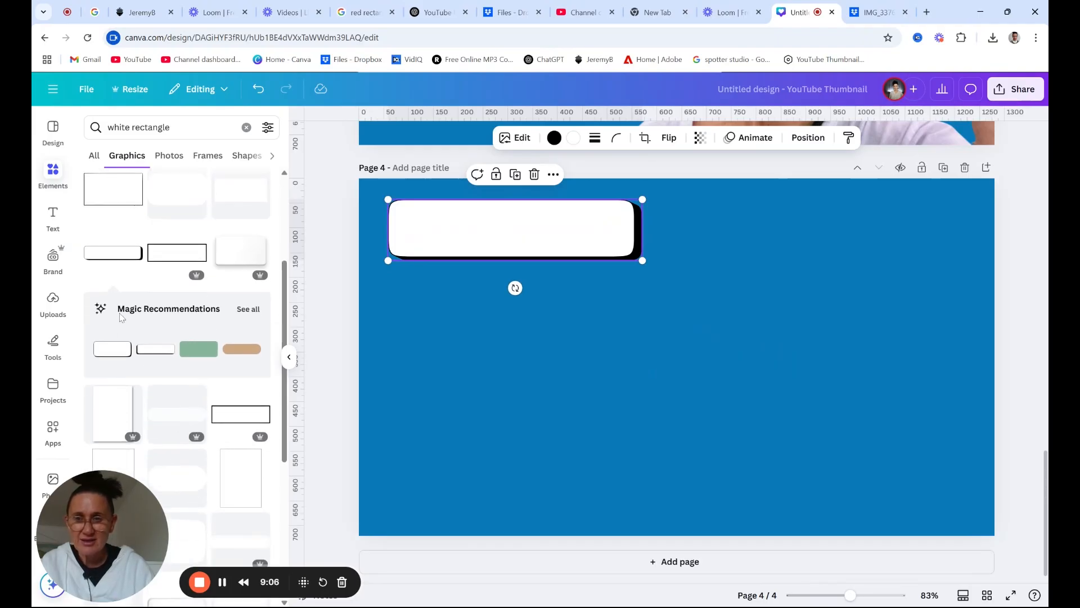
pyautogui.click(248, 311)
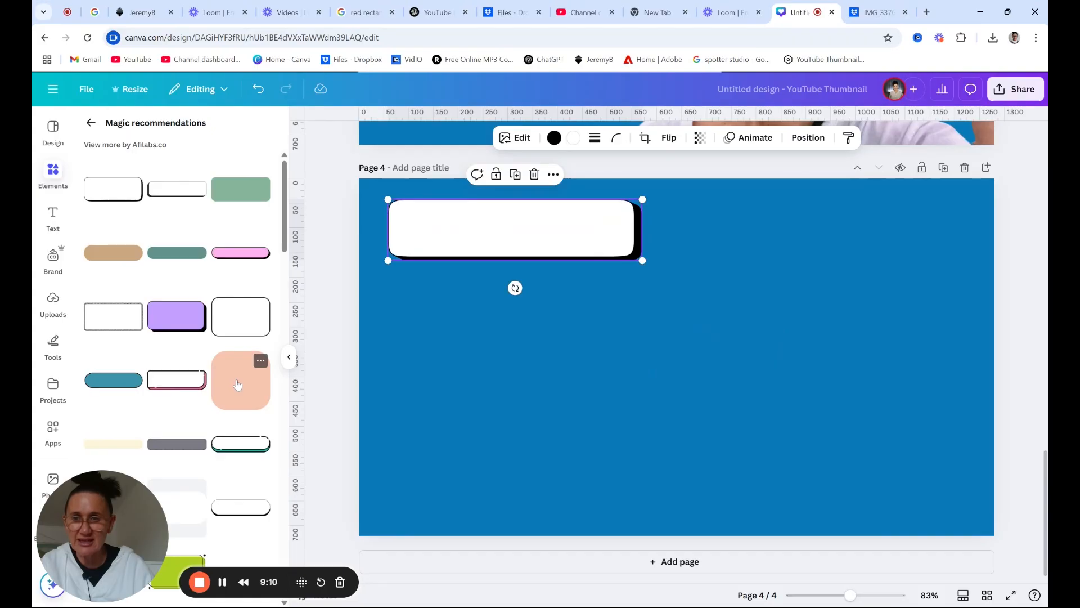
pyautogui.scroll(-3, 209, 315)
pyautogui.scroll(-7, 219, 353)
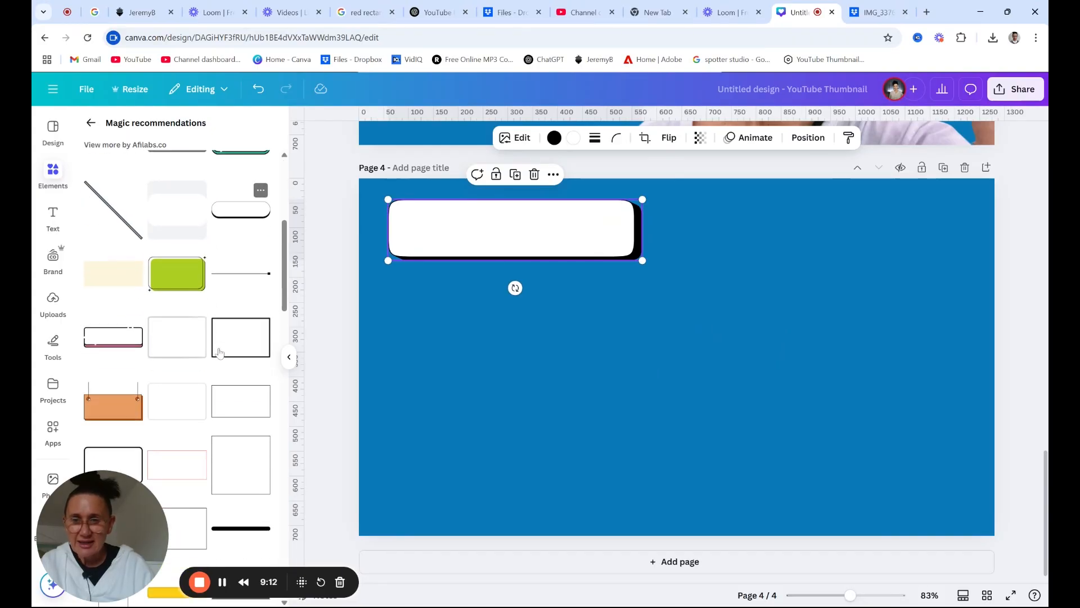
pyautogui.scroll(-1, 219, 353)
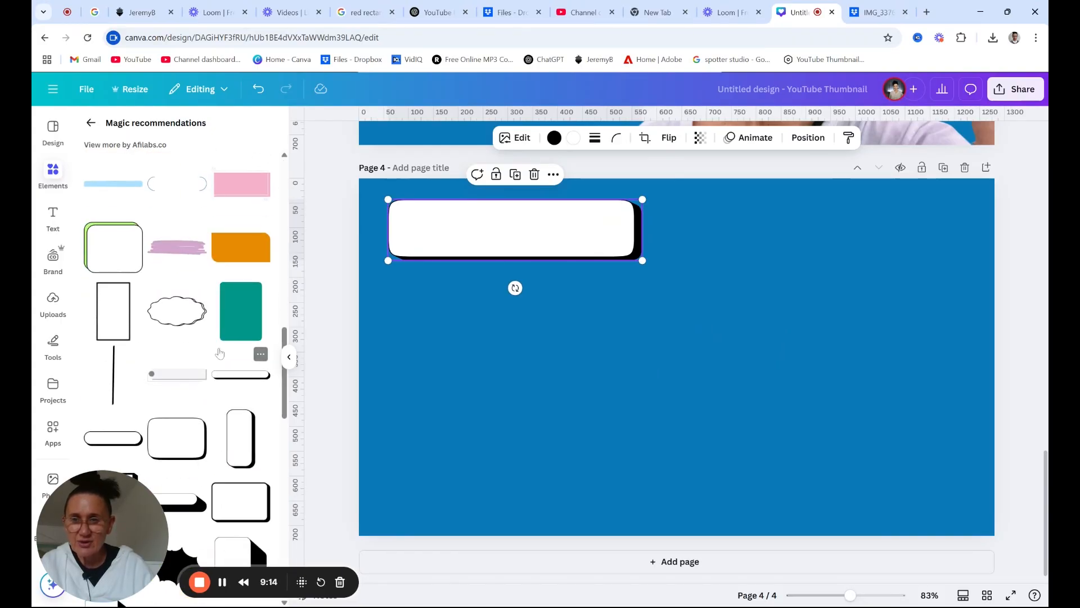
pyautogui.scroll(-2, 221, 354)
pyautogui.scroll(-6, 223, 356)
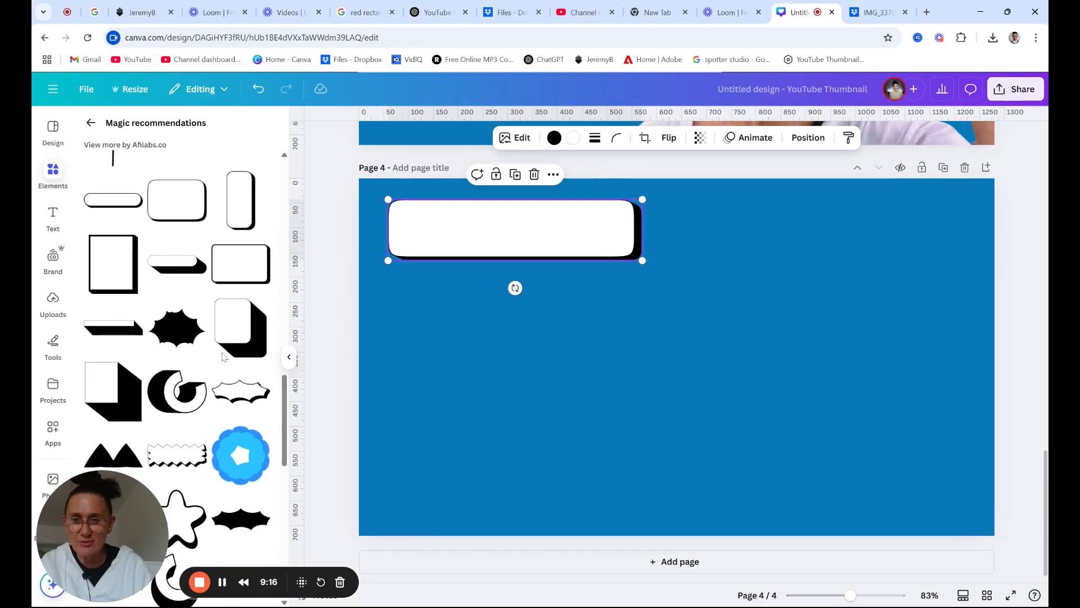
pyautogui.scroll(15, 223, 356)
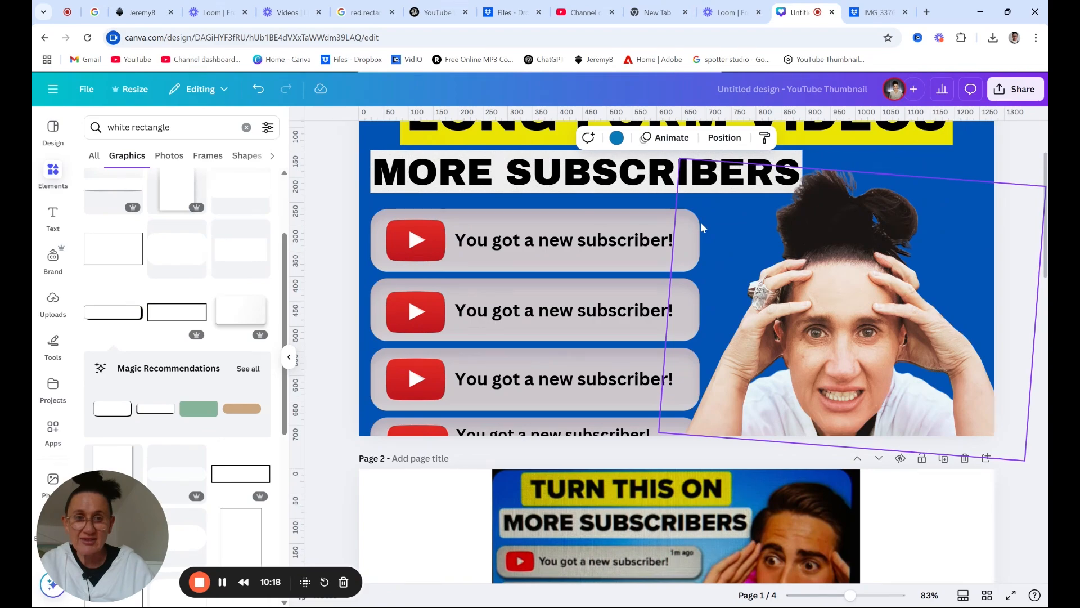
# - Delete the upper, smaller white rounded rectangle with the soft shadow from page 3
pyautogui.scroll(-2, 615, 282)
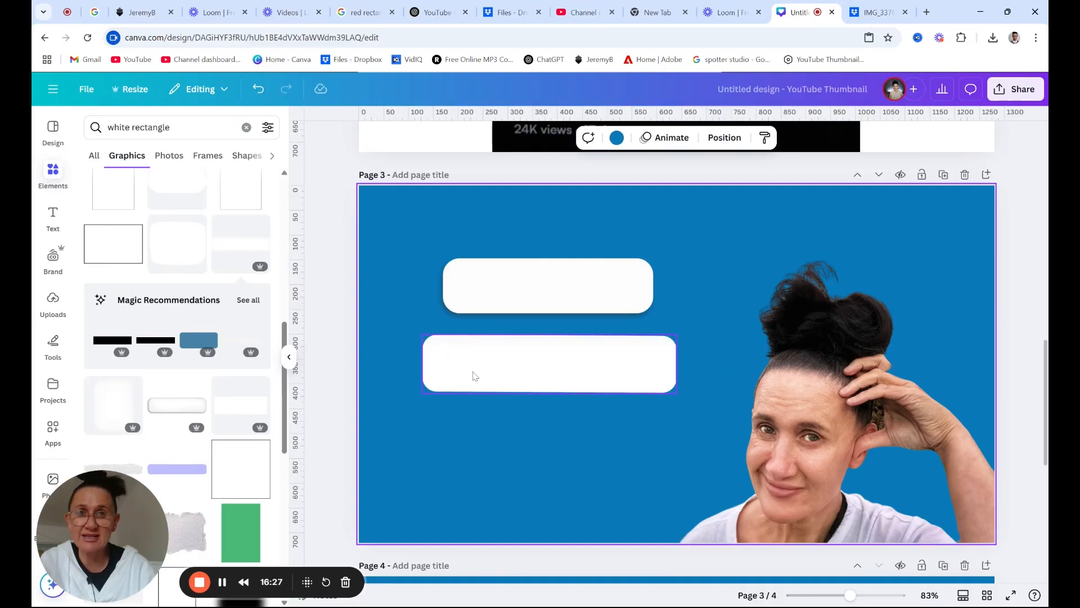
pyautogui.click(491, 290)
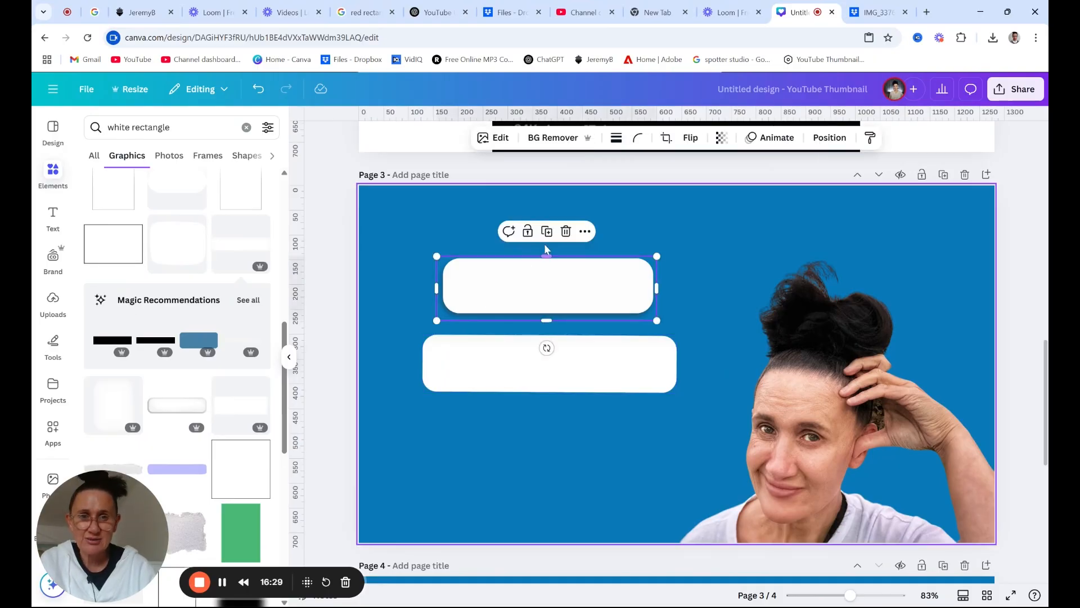
pyautogui.click(566, 232)
# - Move the remaining white rounded rectangle on page 3 up into the freed space and enlarge it slightly
pyautogui.moveTo(557, 376); pyautogui.dragTo(544, 309)
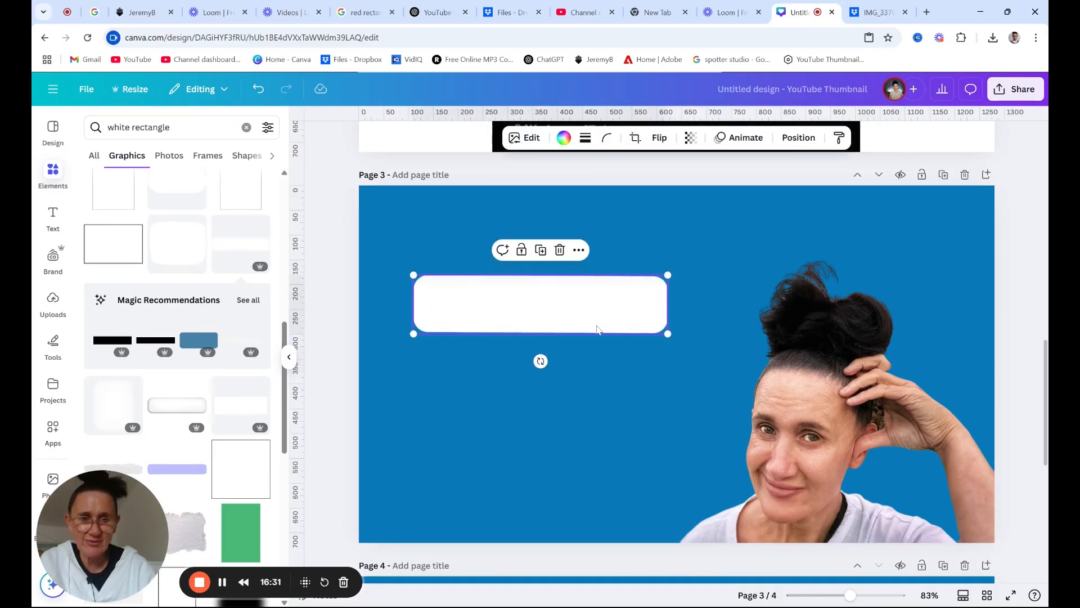
pyautogui.moveTo(667, 333)
pyautogui.mouseDown()
pyautogui.moveTo(710, 341)
pyautogui.moveTo(670, 335)
pyautogui.mouseUp()
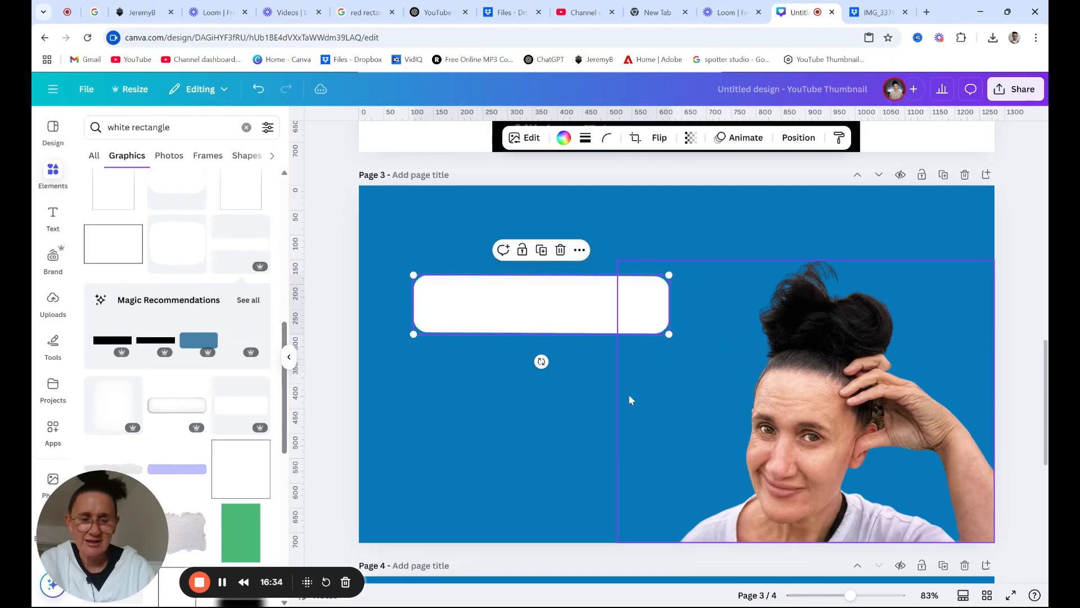
# - Duplicate the white rounded rectangle on page 3 twice, stack the three boxes in a column, and align the middle one with the top one
pyautogui.click(560, 250)
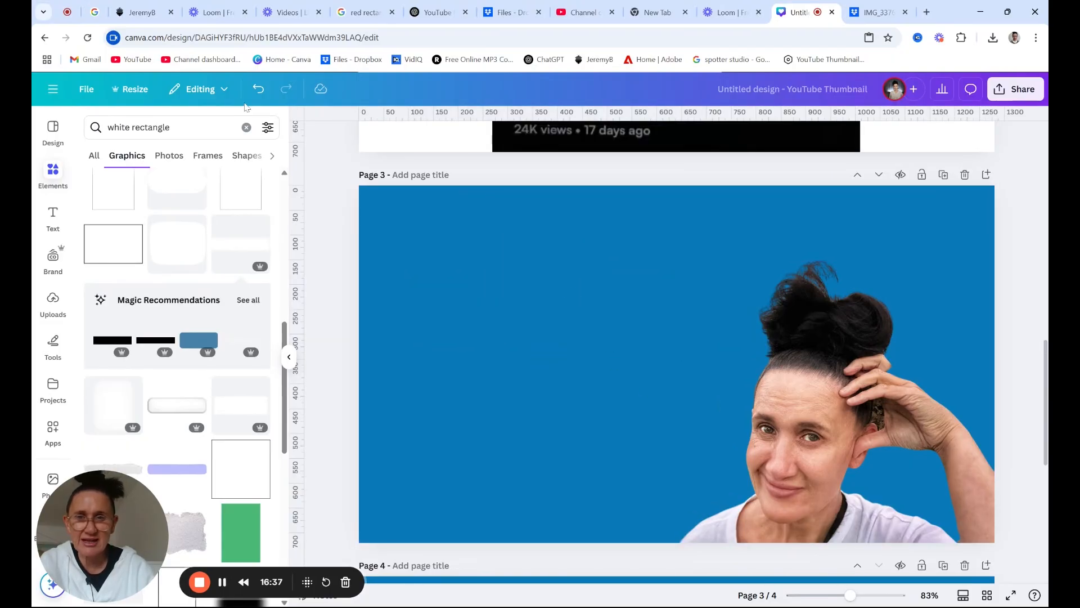
pyautogui.click(258, 89)
pyautogui.click(562, 302)
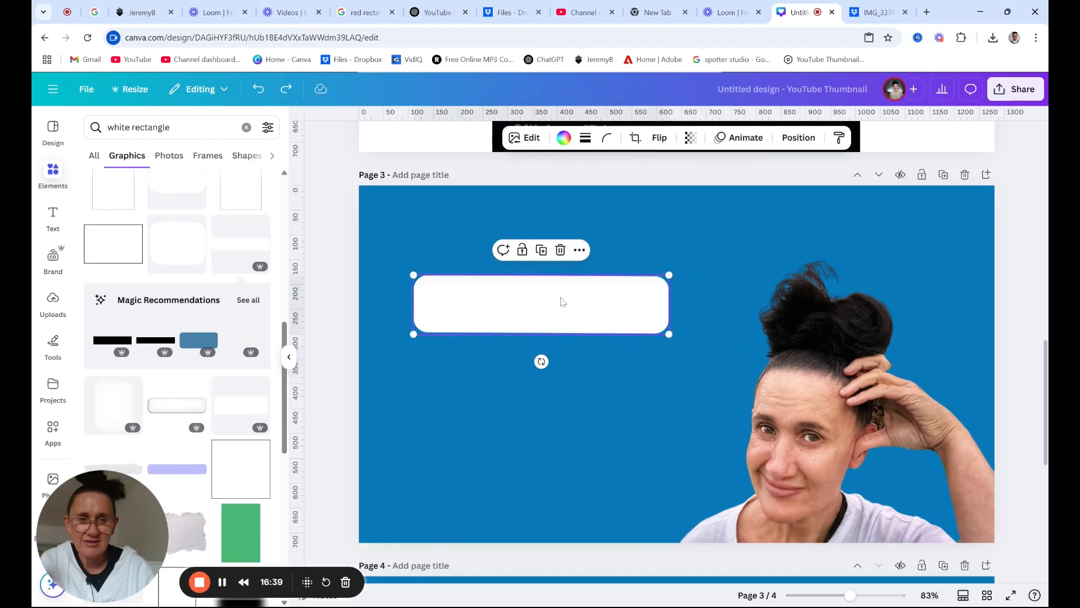
pyautogui.moveTo(562, 301); pyautogui.dragTo(589, 390)
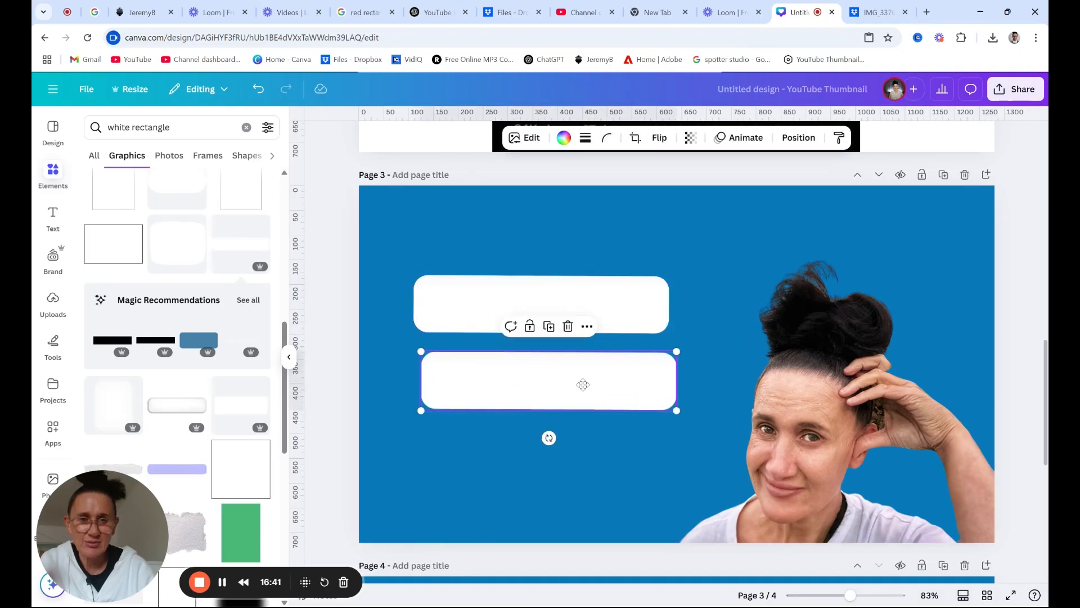
pyautogui.click(551, 328)
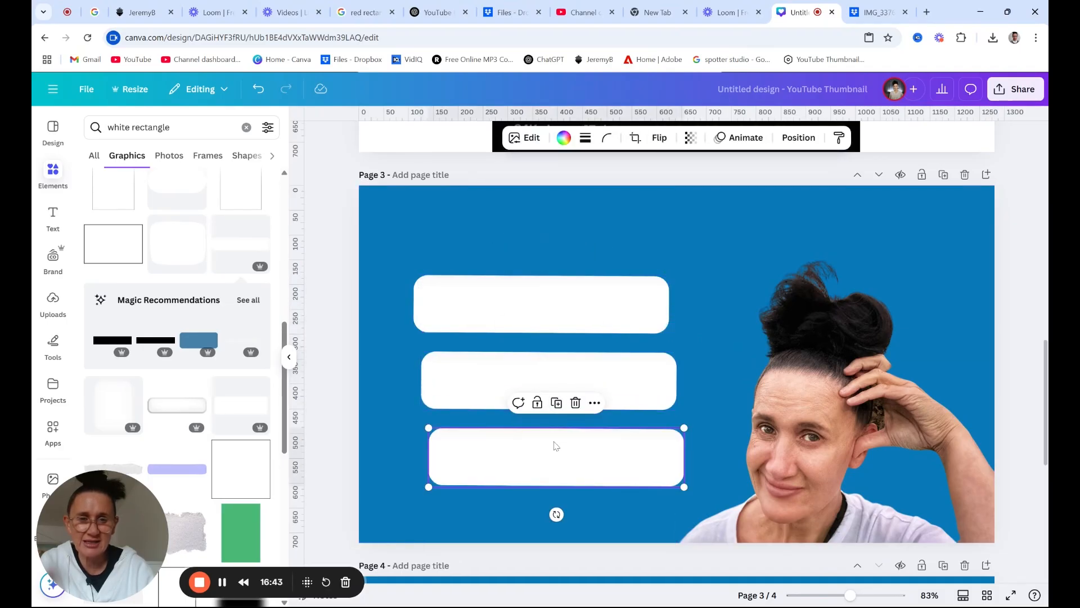
pyautogui.moveTo(555, 446); pyautogui.dragTo(544, 439)
pyautogui.click(531, 379)
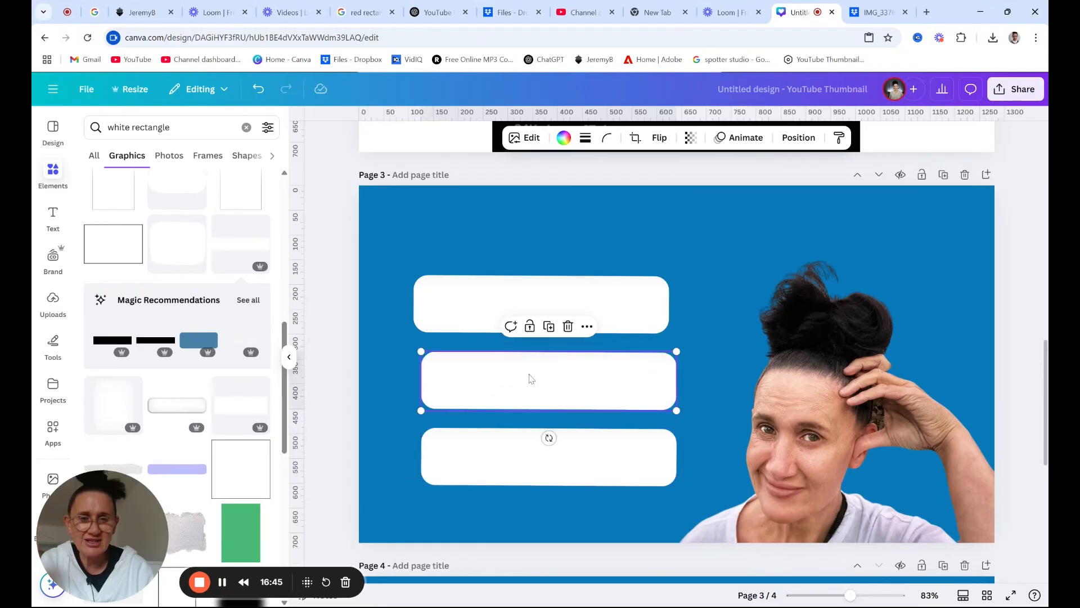
pyautogui.moveTo(530, 378); pyautogui.dragTo(523, 378)
# - Add a default heading text to page 3 and place it above the three white boxes
pyautogui.scroll(15, 633, 415)
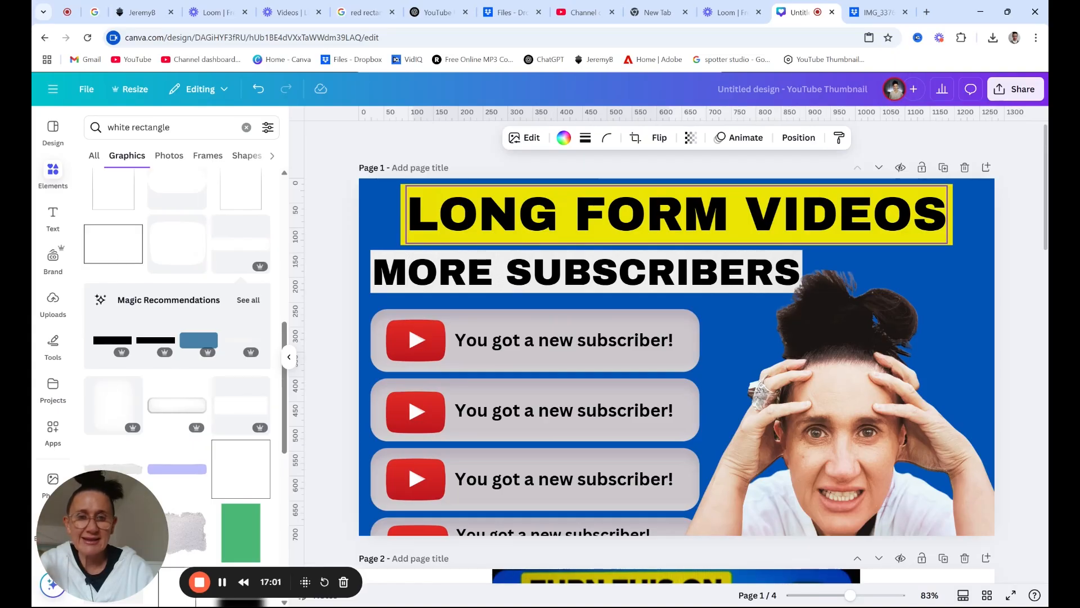
pyautogui.scroll(-14, 735, 251)
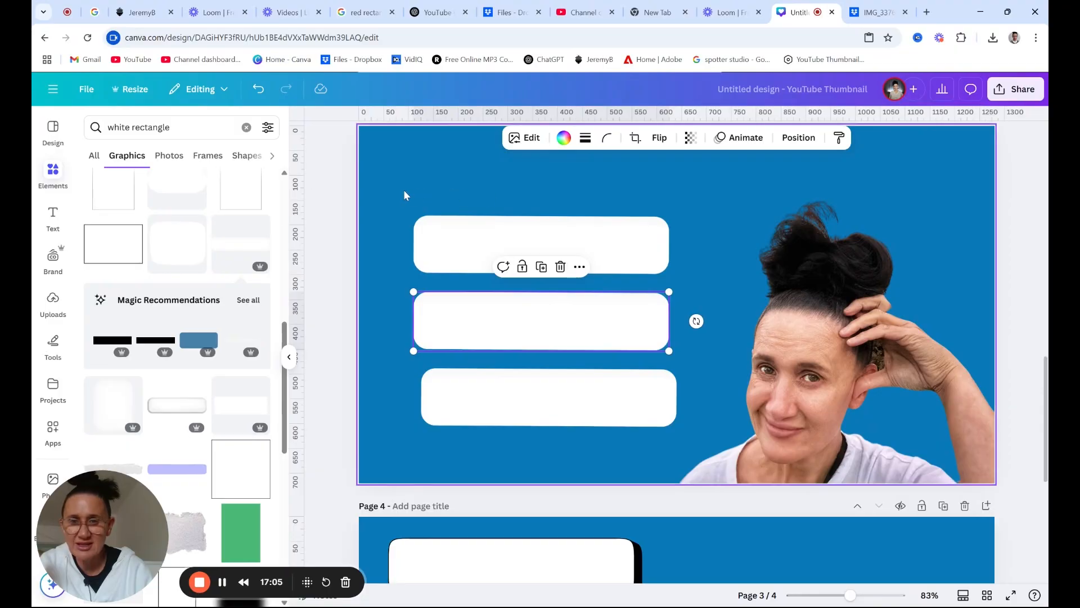
pyautogui.click(409, 165)
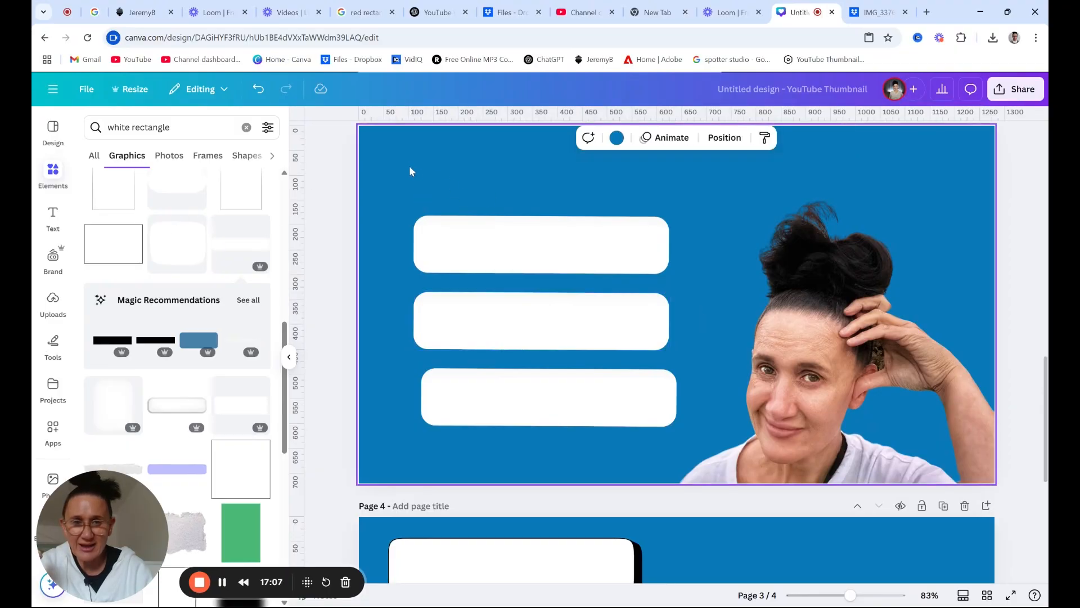
pyautogui.click(57, 223)
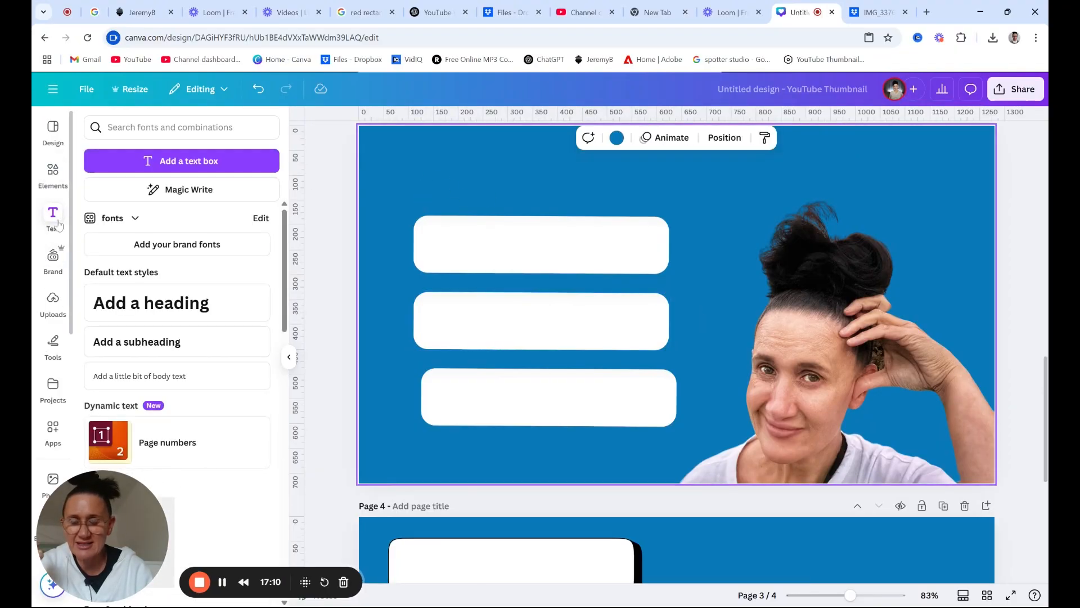
pyautogui.click(129, 303)
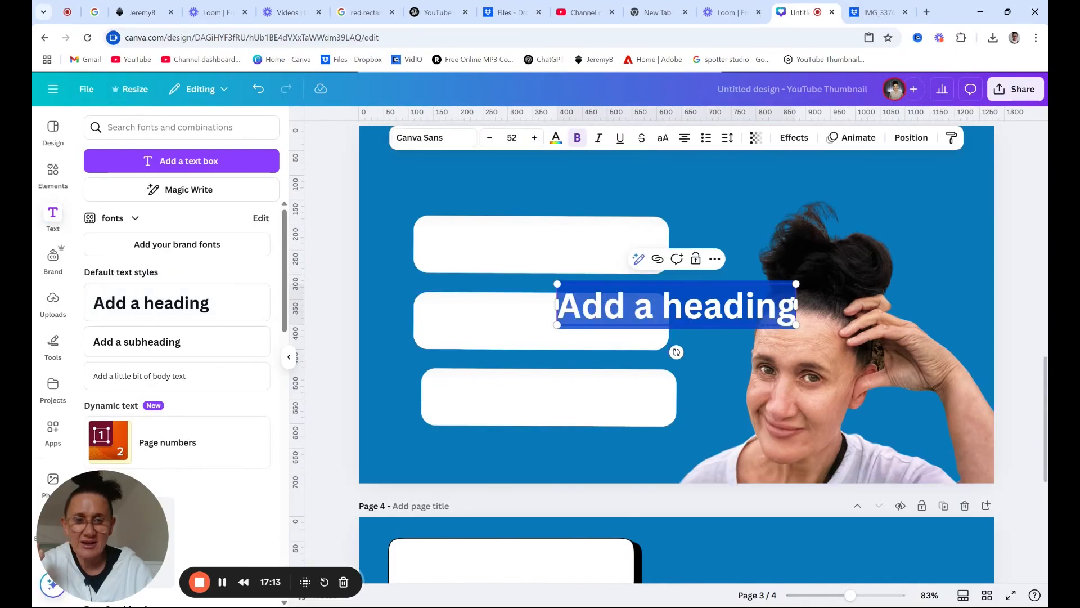
pyautogui.click(710, 309)
pyautogui.click(711, 350)
pyautogui.click(697, 312)
pyautogui.moveTo(695, 307); pyautogui.dragTo(613, 186)
# - Shift the heading slightly up and to the right, closer to the upper edge of page 3
pyautogui.scroll(3, 691, 276)
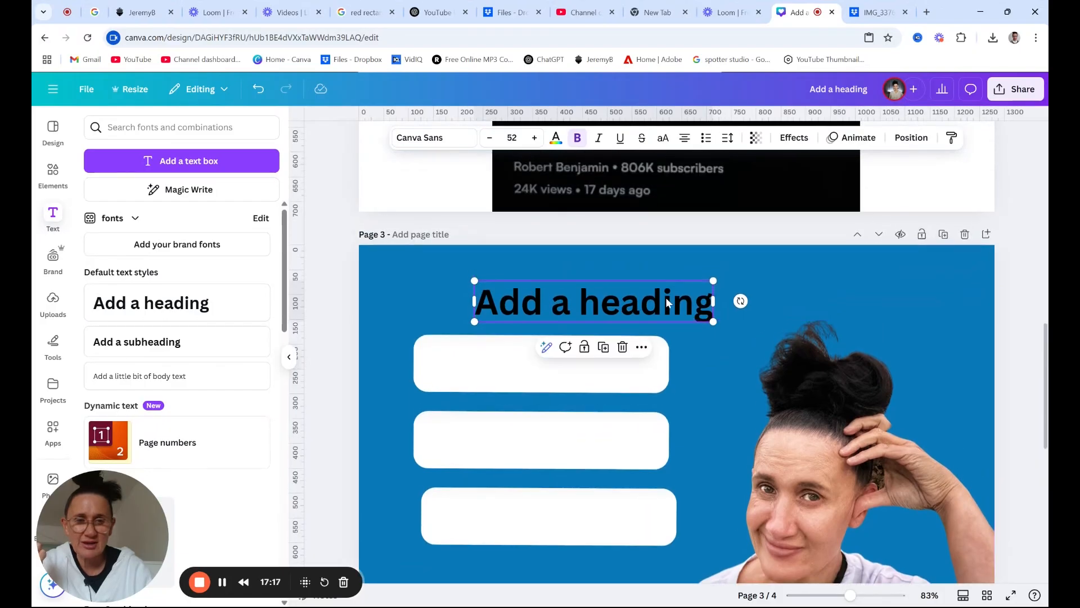
pyautogui.click(803, 272)
pyautogui.click(650, 305)
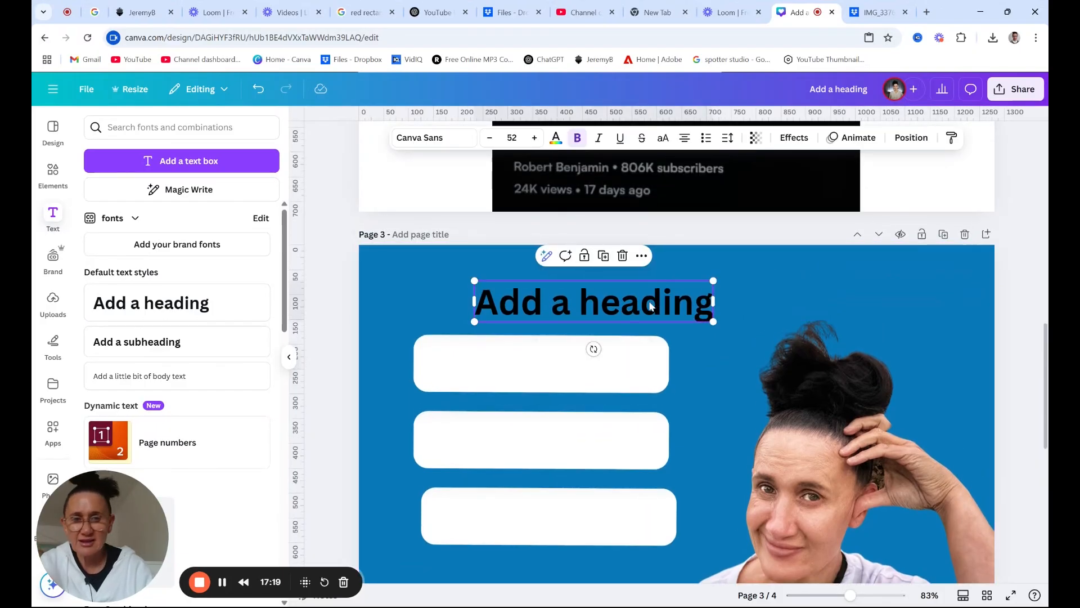
pyautogui.moveTo(593, 299); pyautogui.dragTo(629, 280)
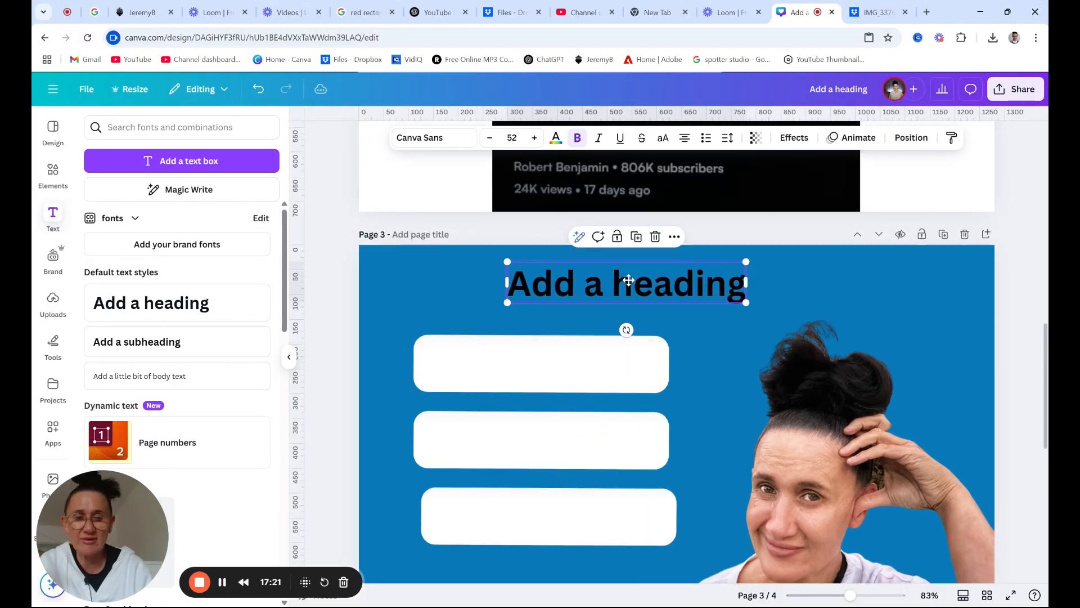
pyautogui.moveTo(715, 288)
pyautogui.mouseDown()
pyautogui.moveTo(743, 288)
pyautogui.moveTo(726, 289)
pyautogui.mouseUp()
# - Replace the heading's placeholder text with "LONG FORM VIDEOS"
pyautogui.doubleClick(726, 289)
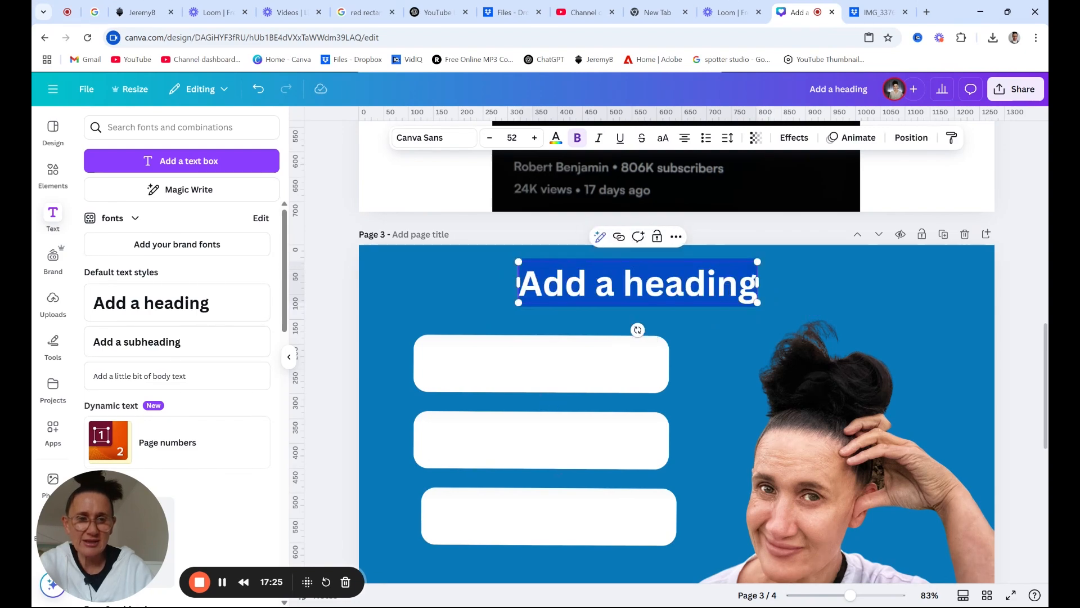
pyautogui.click(738, 283)
pyautogui.press('BackSpace')
pyautogui.press('BackSpace')
pyautogui.press('BackSpace')
pyautogui.press('BackSpace')
pyautogui.press('BackSpace')
pyautogui.press('BackSpace')
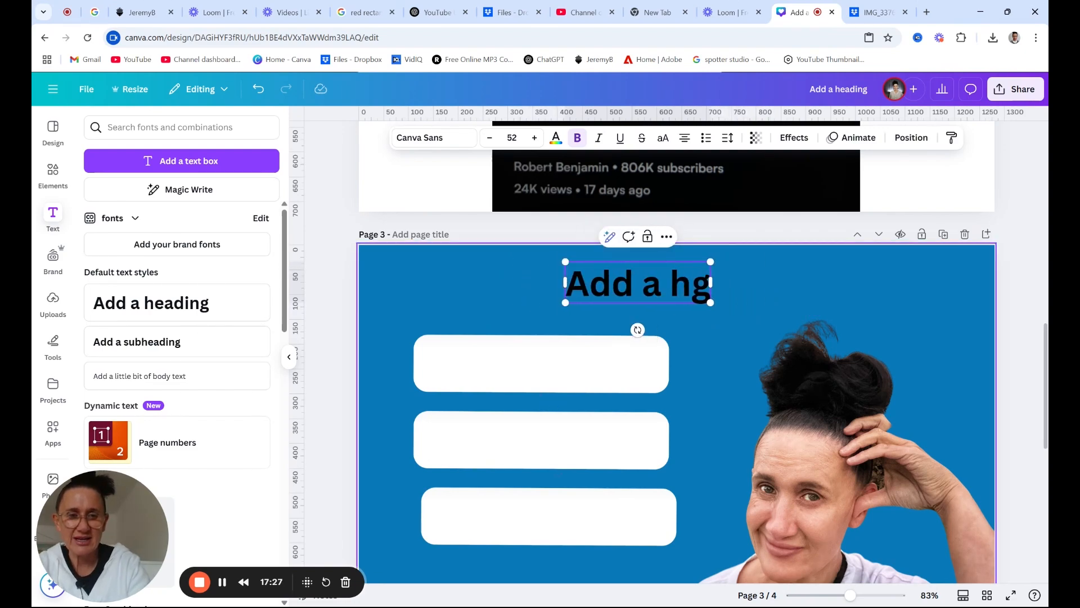
pyautogui.press('BackSpace')
pyautogui.press('BackSpace')
pyautogui.press('BackSpace')
pyautogui.press('BackSpace')
pyautogui.press('BackSpace')
pyautogui.press('BackSpace')
pyautogui.press('BackSpace')
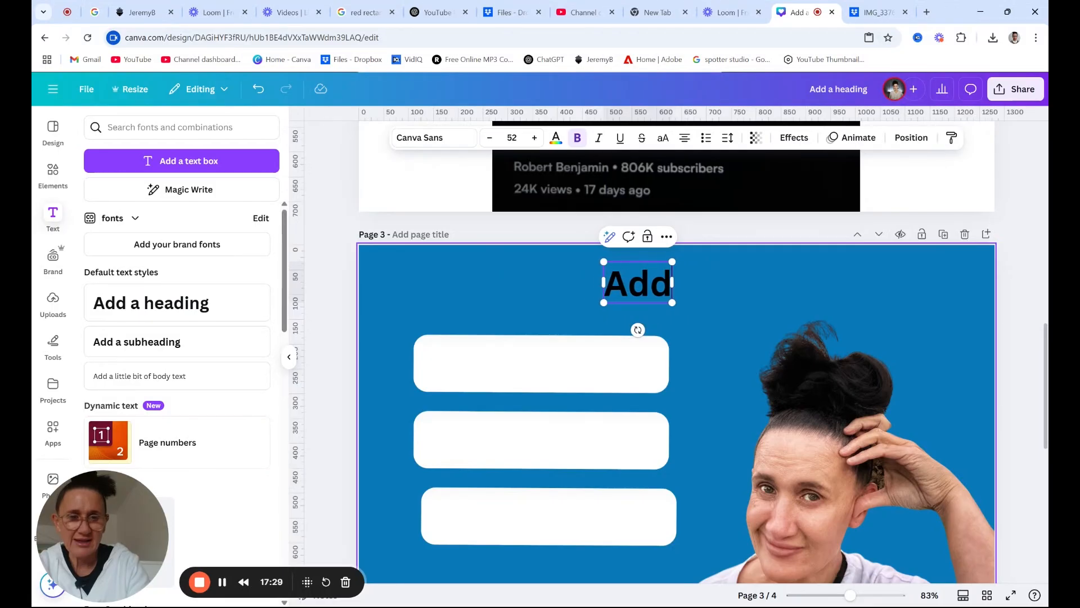
pyautogui.write('L')
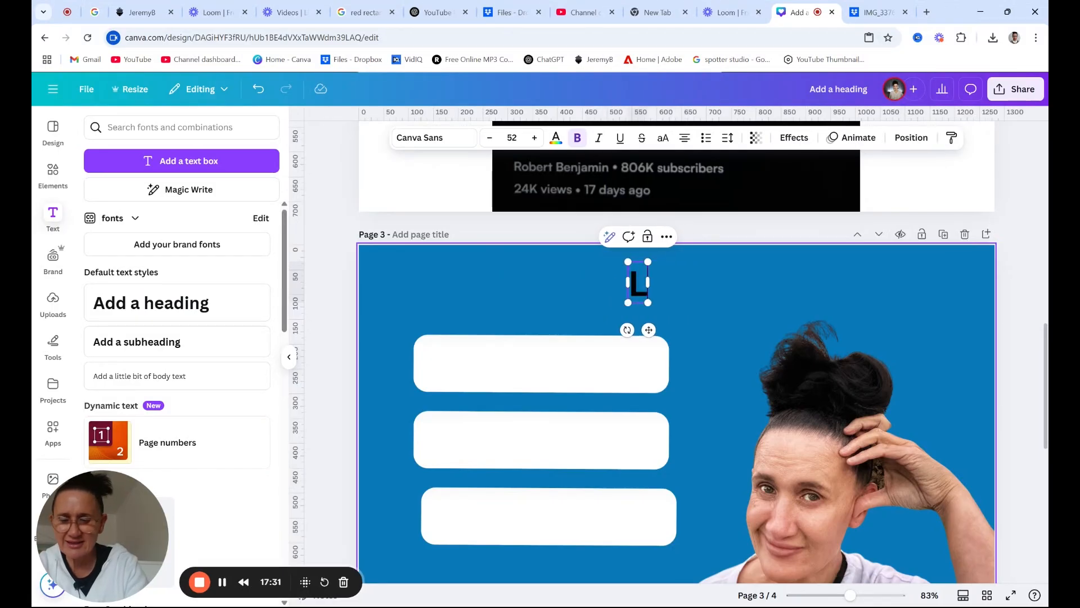
pyautogui.write('ONG FORM VIDEOS')
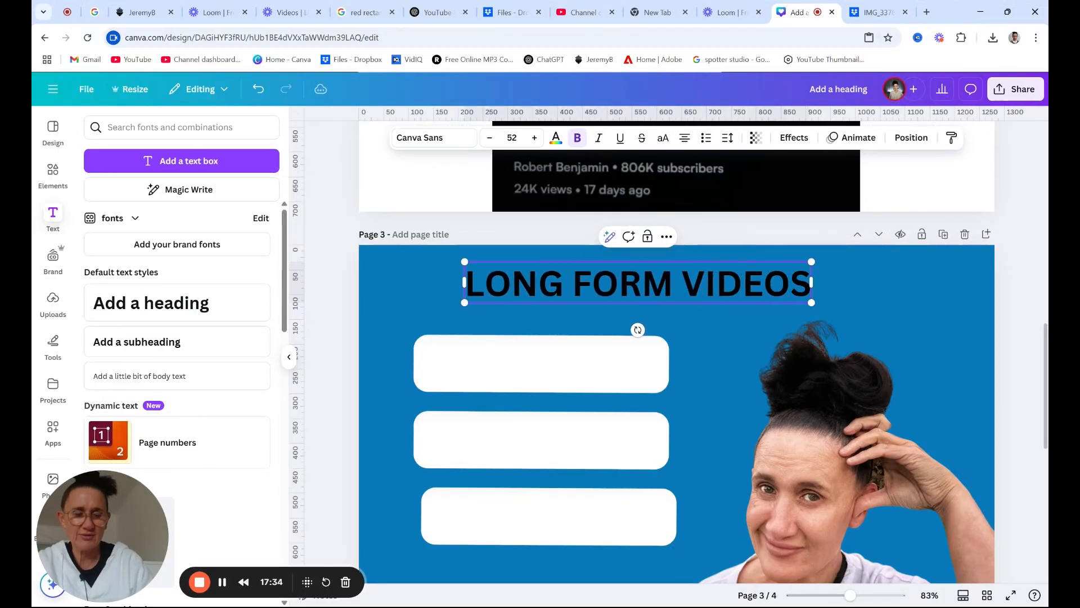
pyautogui.click(941, 285)
# - Enlarge the LONG FORM VIDEOS heading to size 74.1 and centre it horizontally at the upper edge of page 3
pyautogui.scroll(1, 758, 271)
pyautogui.scroll(15, 758, 272)
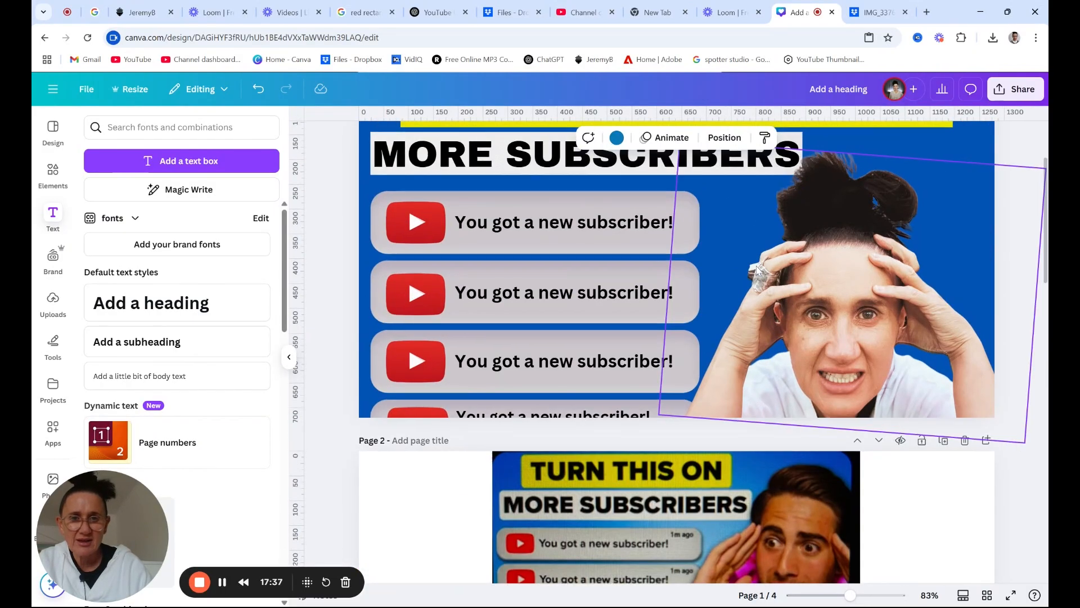
pyautogui.scroll(-9, 821, 239)
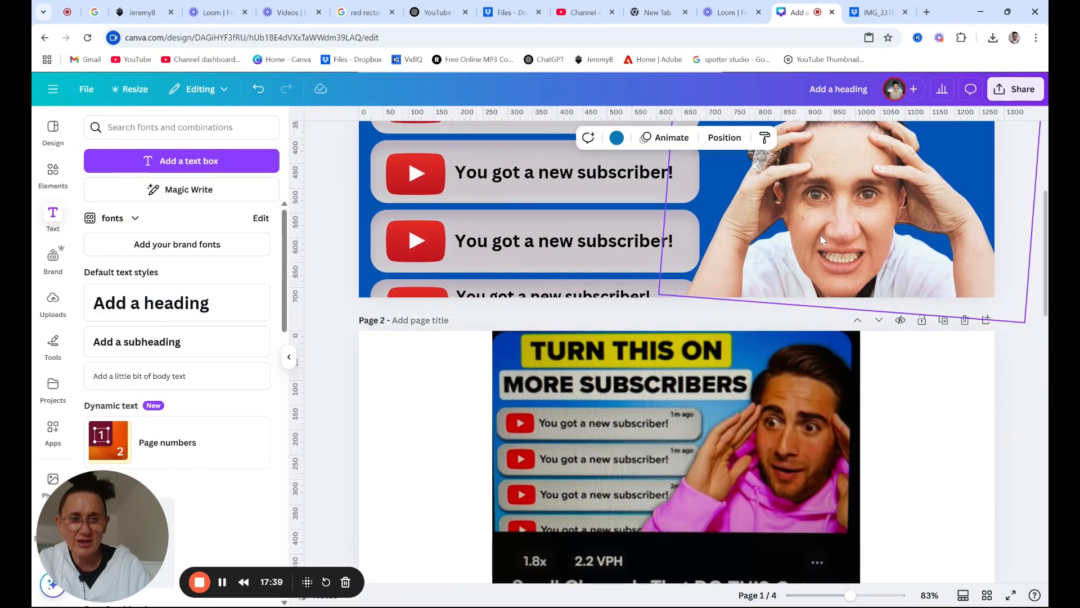
pyautogui.scroll(3, 818, 235)
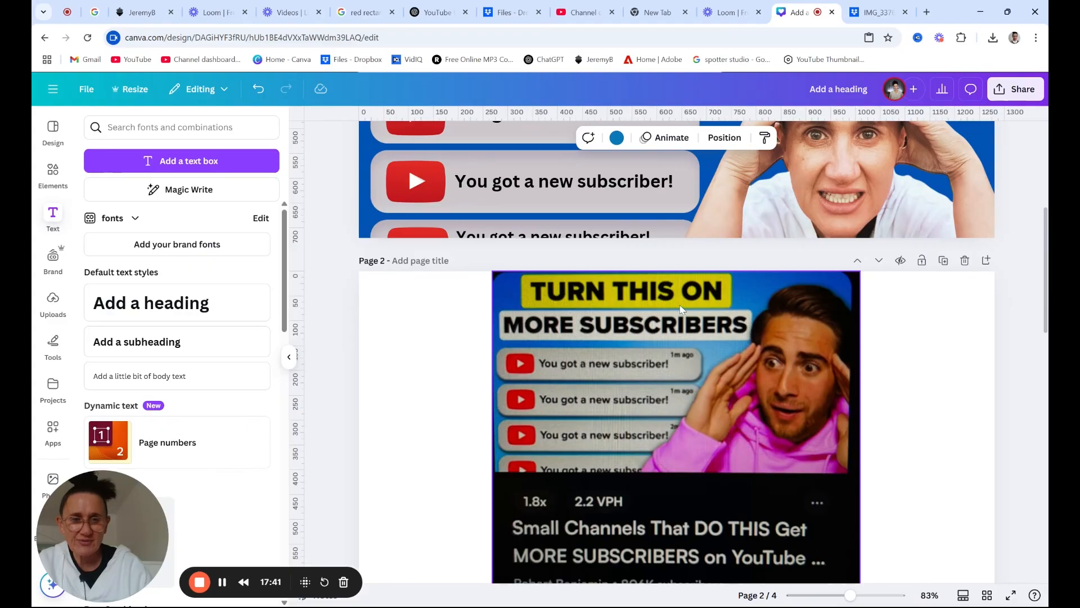
pyautogui.scroll(-2, 674, 309)
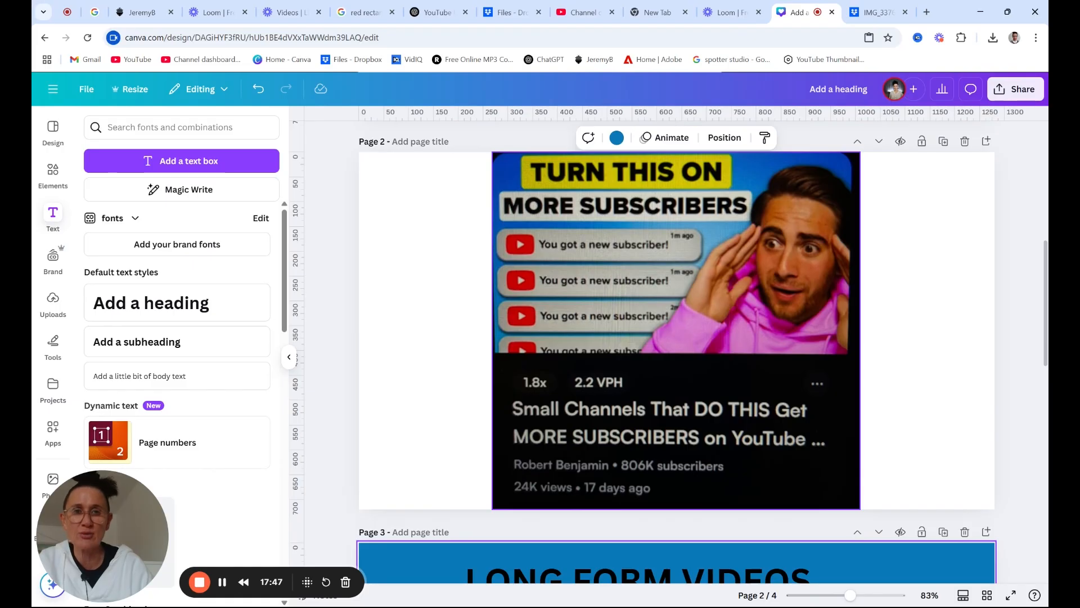
pyautogui.scroll(7, 673, 309)
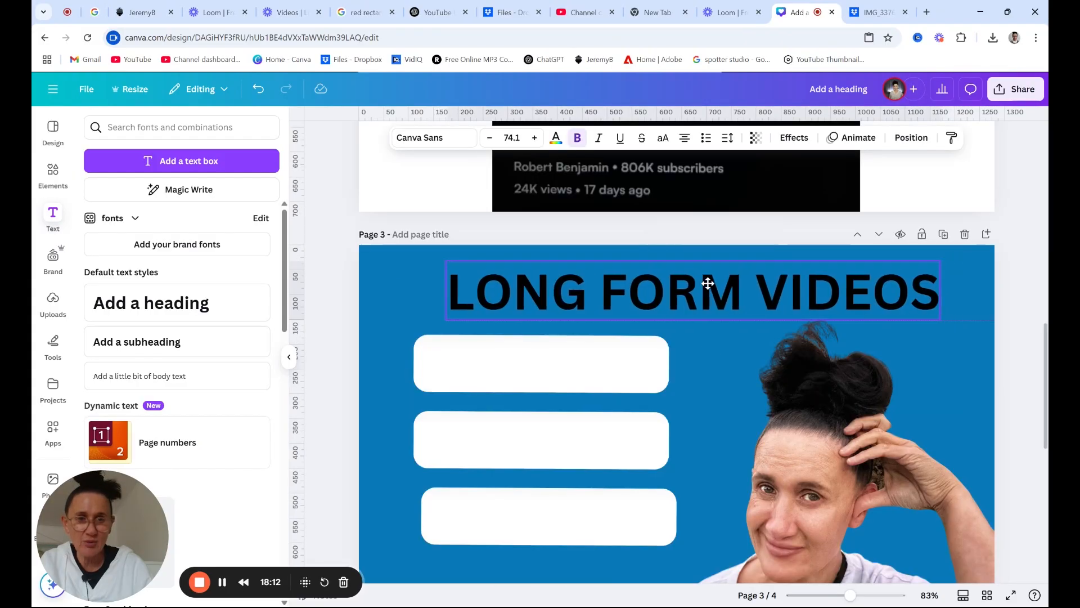
pyautogui.moveTo(704, 282); pyautogui.dragTo(684, 268)
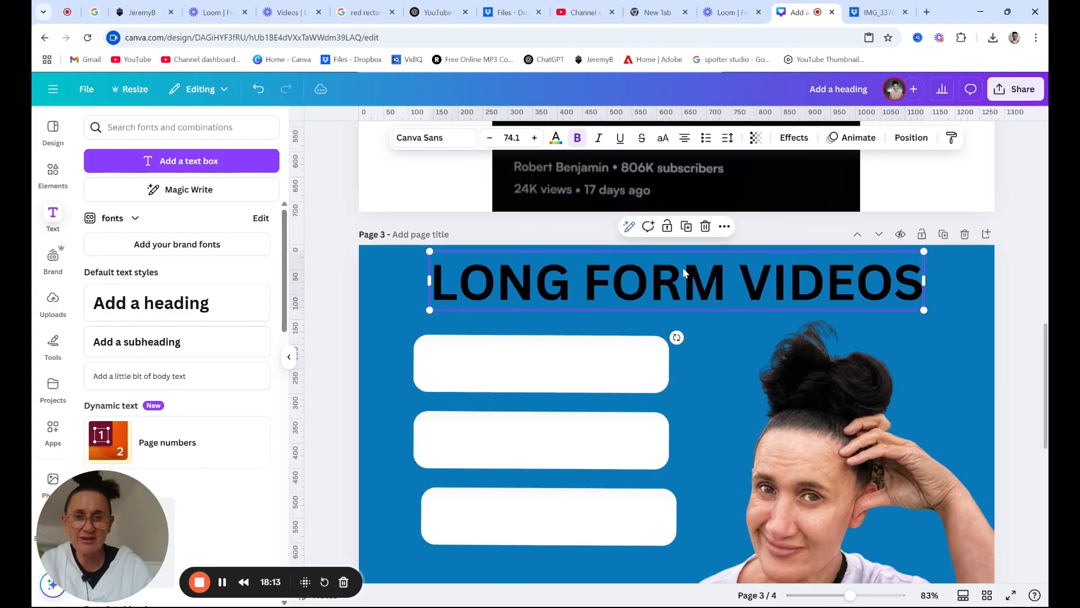
# - Set the font of the LONG FORM VIDEOS heading on page 3 to Archivo Black
pyautogui.click(441, 138)
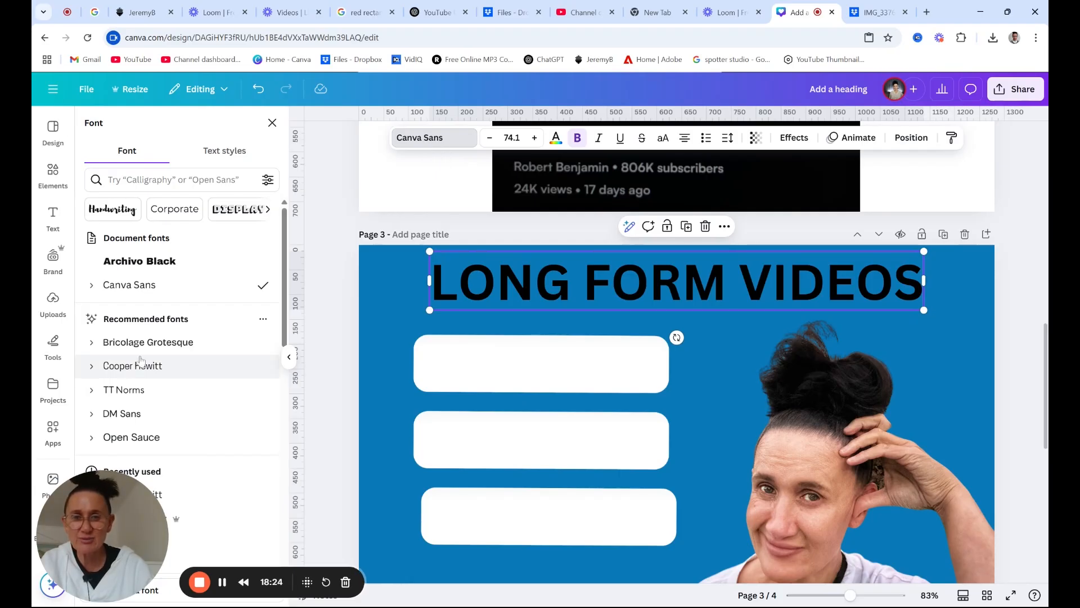
pyautogui.click(119, 266)
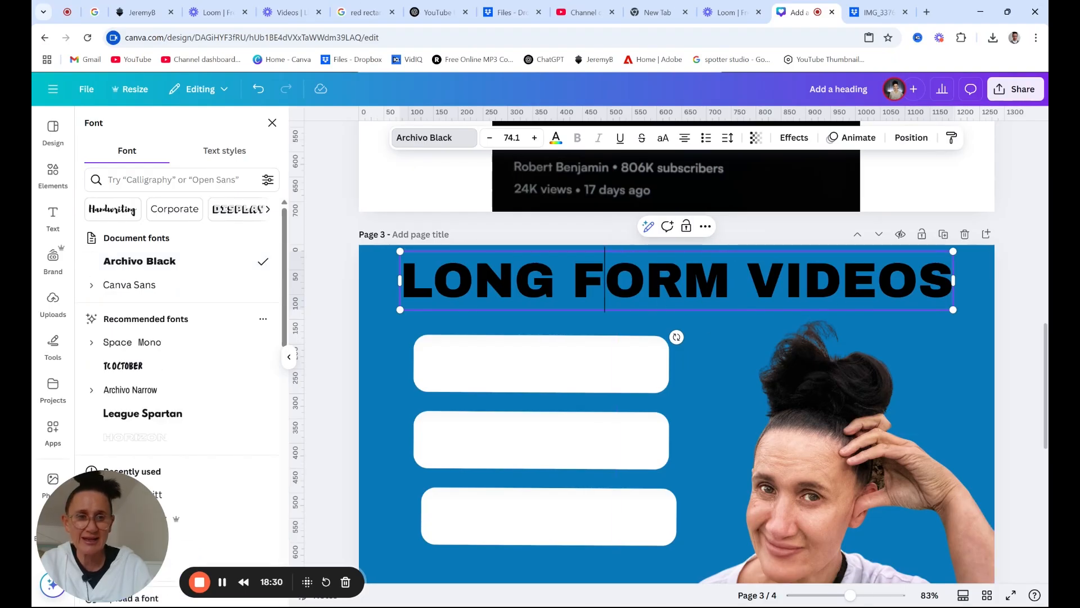
pyautogui.click(827, 335)
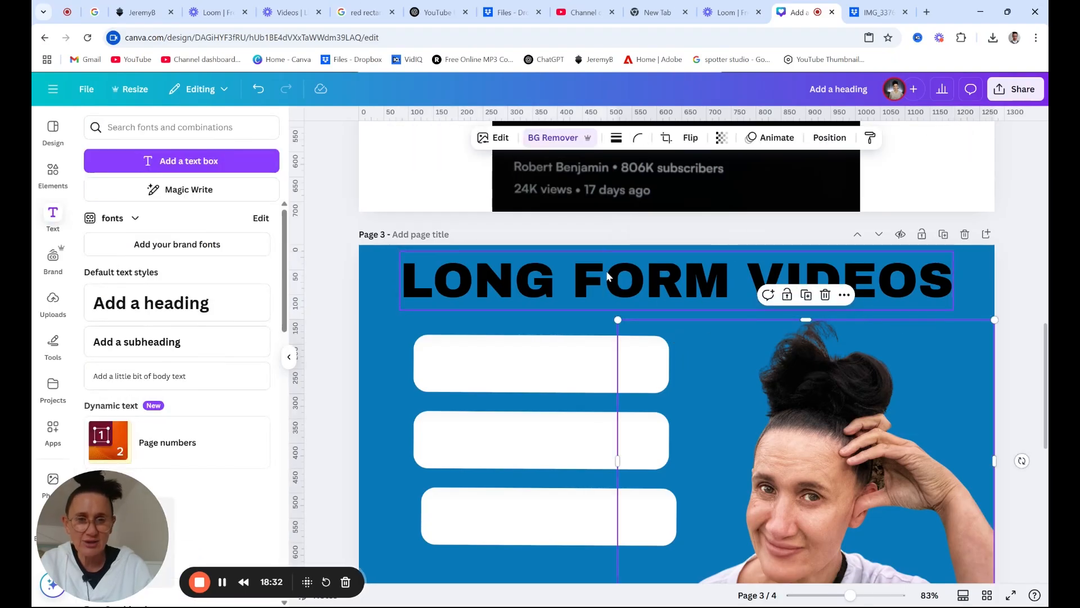
pyautogui.click(572, 273)
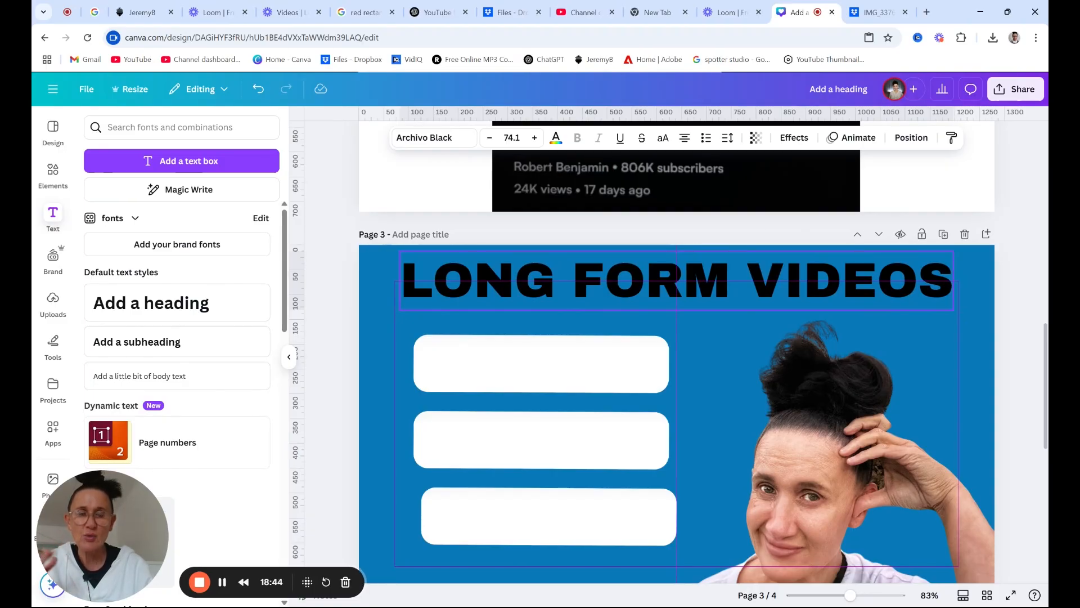
pyautogui.moveTo(570, 273)
pyautogui.mouseDown()
pyautogui.moveTo(591, 274)
pyautogui.moveTo(549, 271)
pyautogui.moveTo(573, 273)
pyautogui.mouseUp()
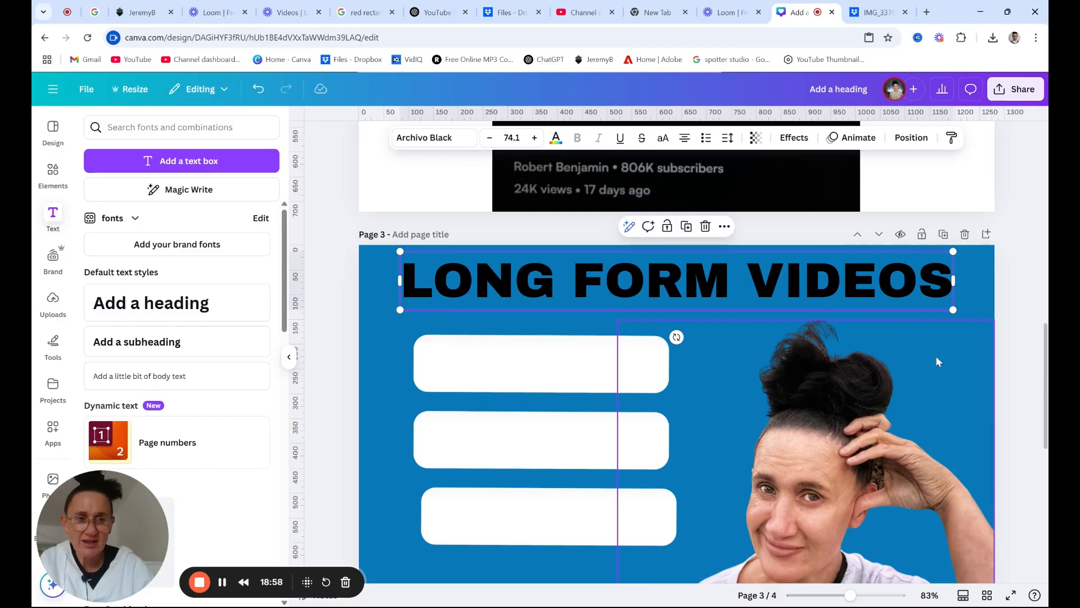
# - Move the three white rounded boxes on page 3 down about 80 px each to free space for a second text line beneath the heading
pyautogui.click(967, 346)
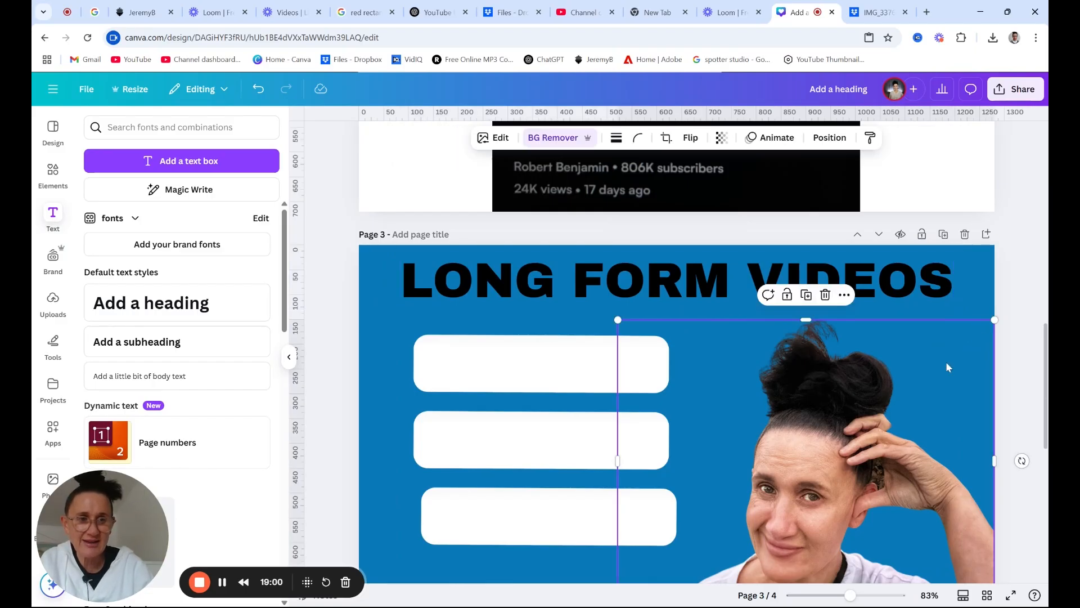
pyautogui.click(503, 437)
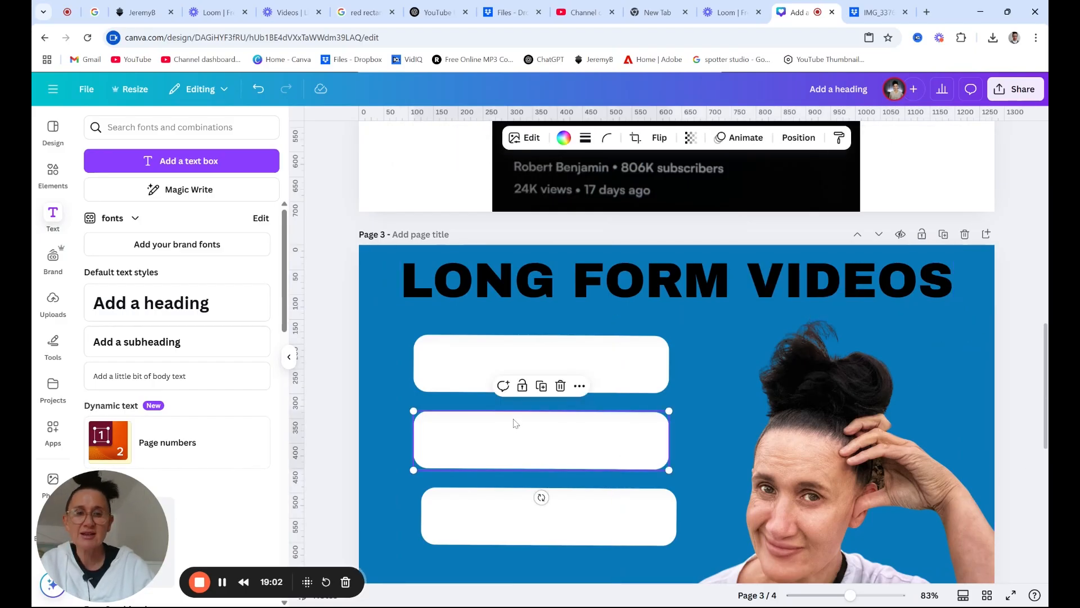
pyautogui.scroll(12, 509, 431)
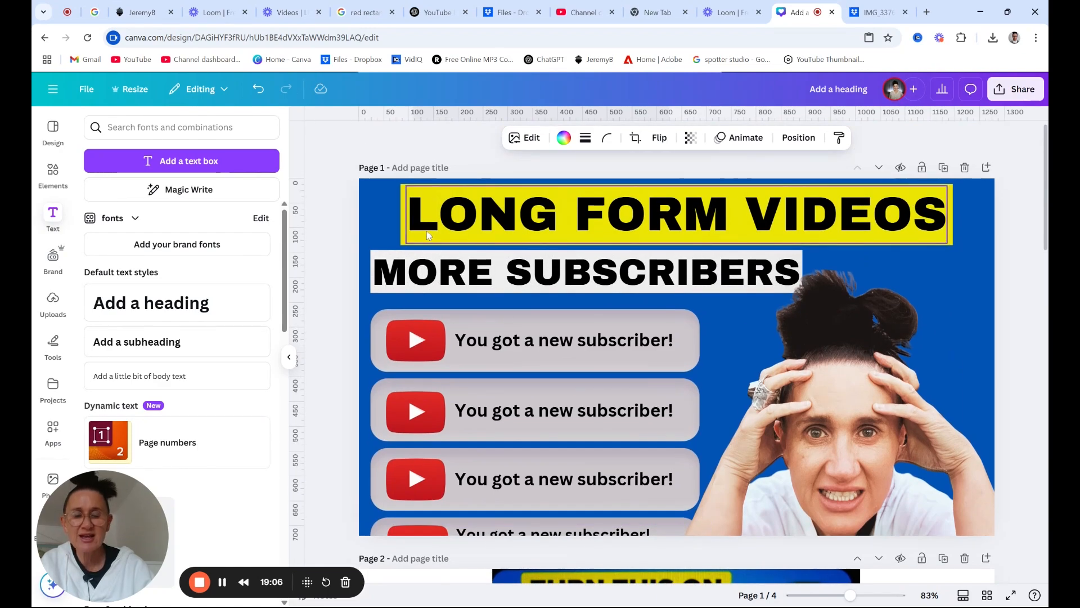
pyautogui.scroll(-12, 670, 293)
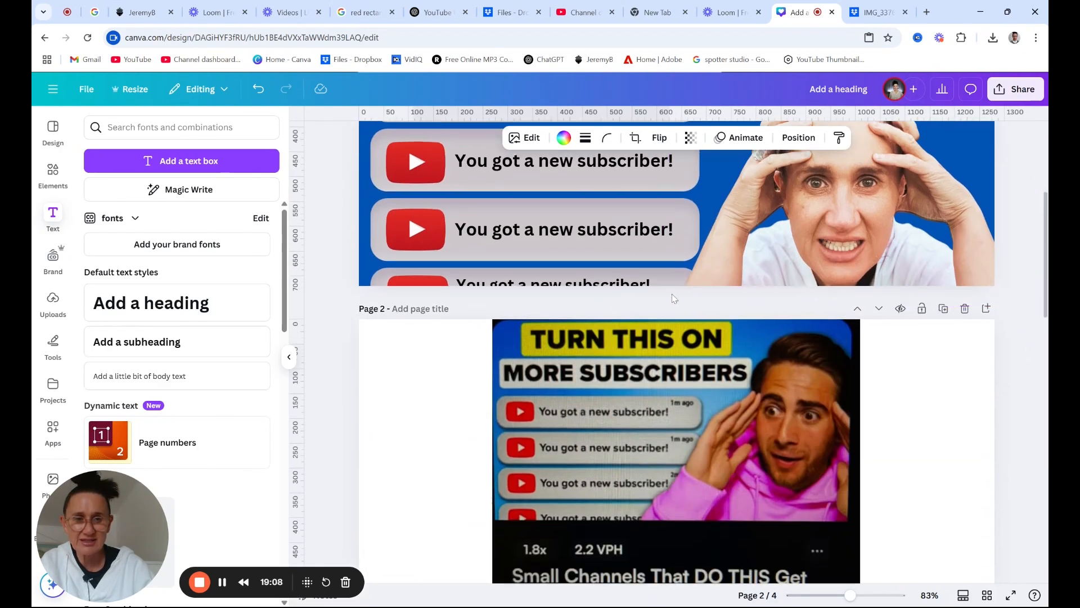
pyautogui.click(567, 344)
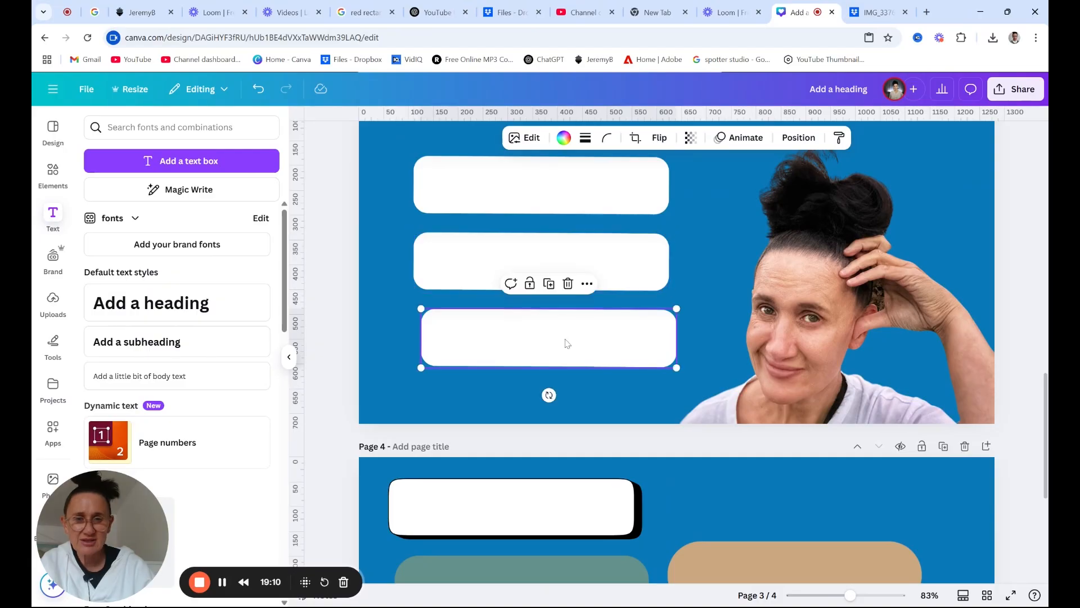
pyautogui.moveTo(567, 343); pyautogui.dragTo(560, 383)
pyautogui.moveTo(556, 274); pyautogui.dragTo(556, 314)
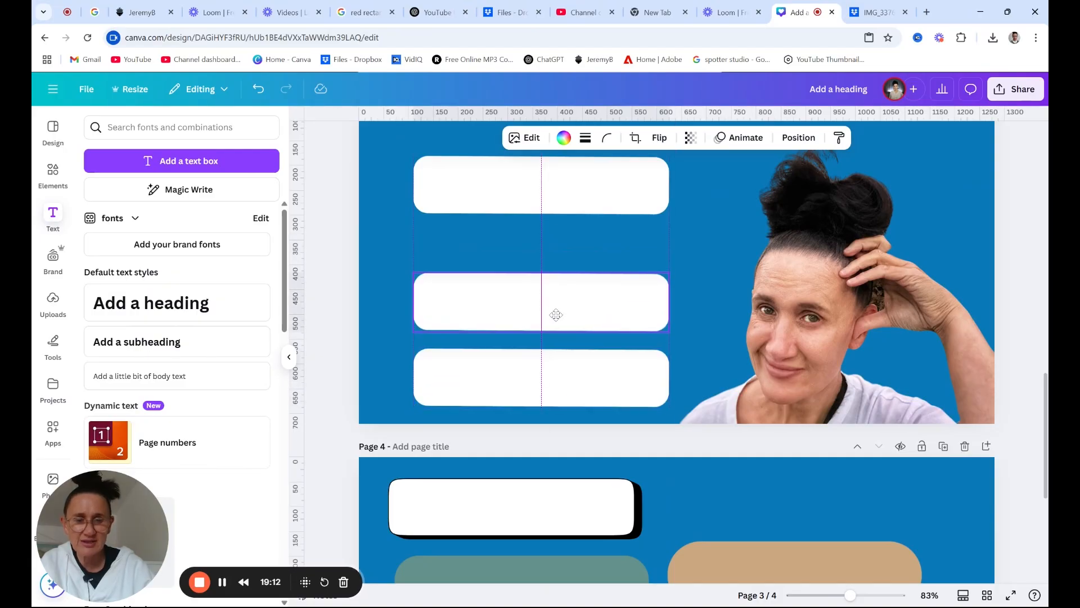
pyautogui.moveTo(562, 191); pyautogui.dragTo(570, 235)
pyautogui.scroll(2, 588, 268)
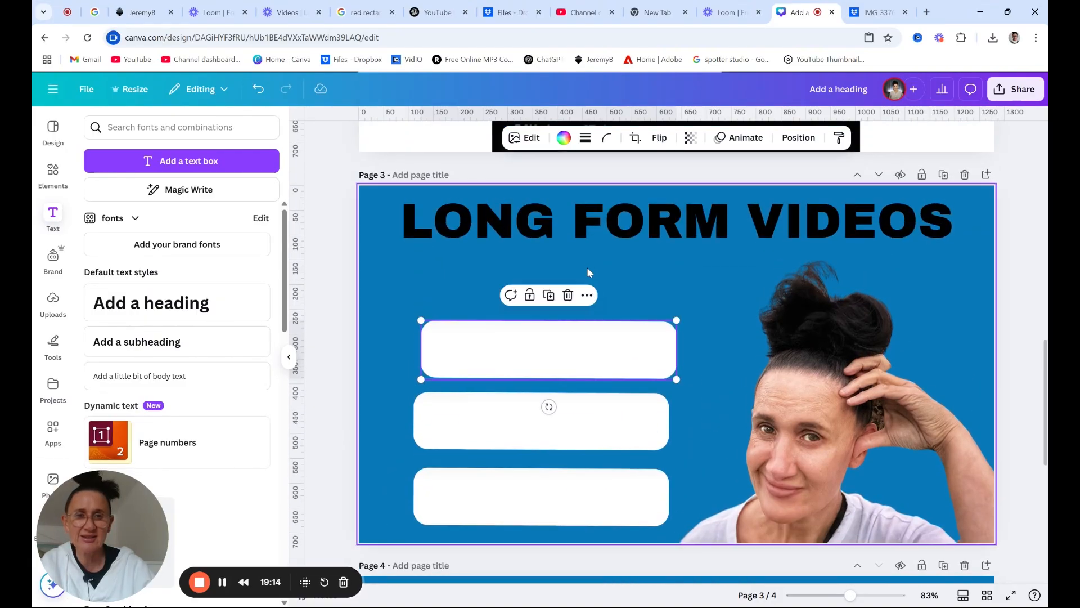
# - Duplicate the LONG FORM VIDEOS heading on page 3 and place the copy directly beneath the original, slightly further left
pyautogui.click(582, 223)
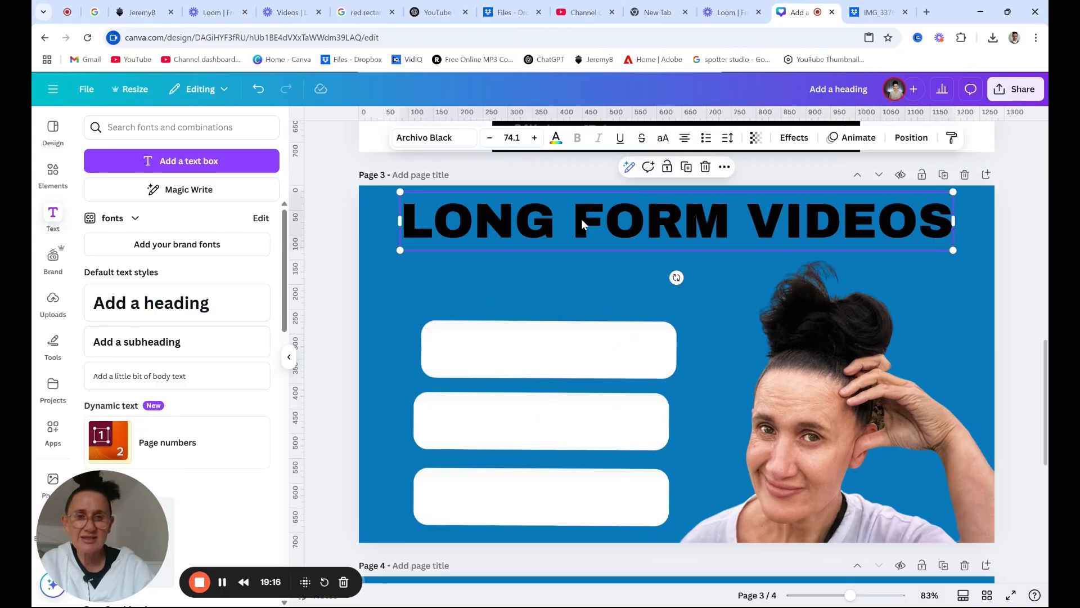
pyautogui.click(686, 167)
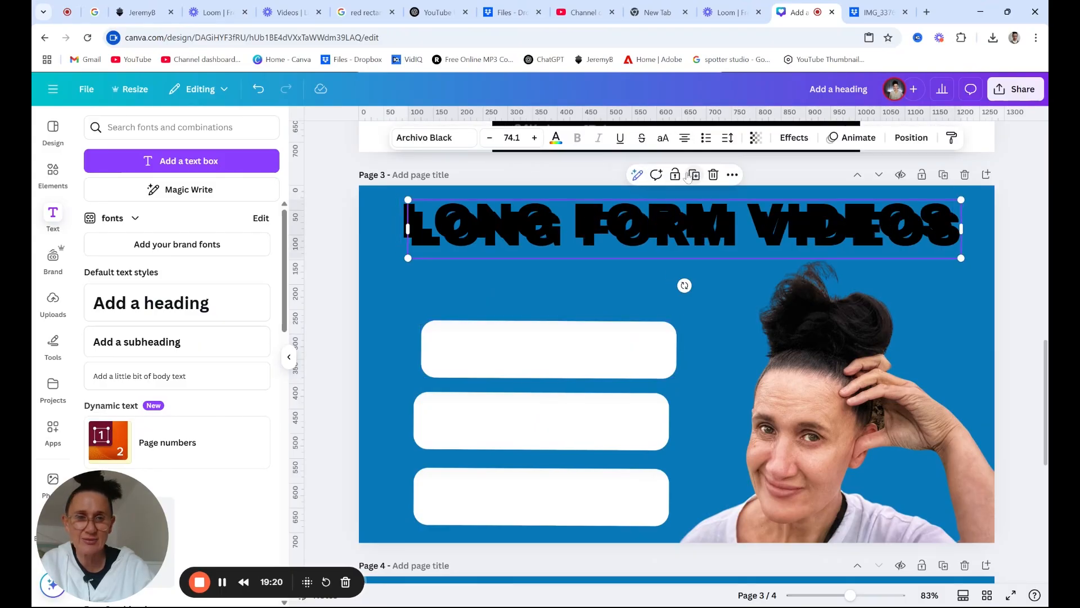
pyautogui.moveTo(680, 227); pyautogui.dragTo(653, 270)
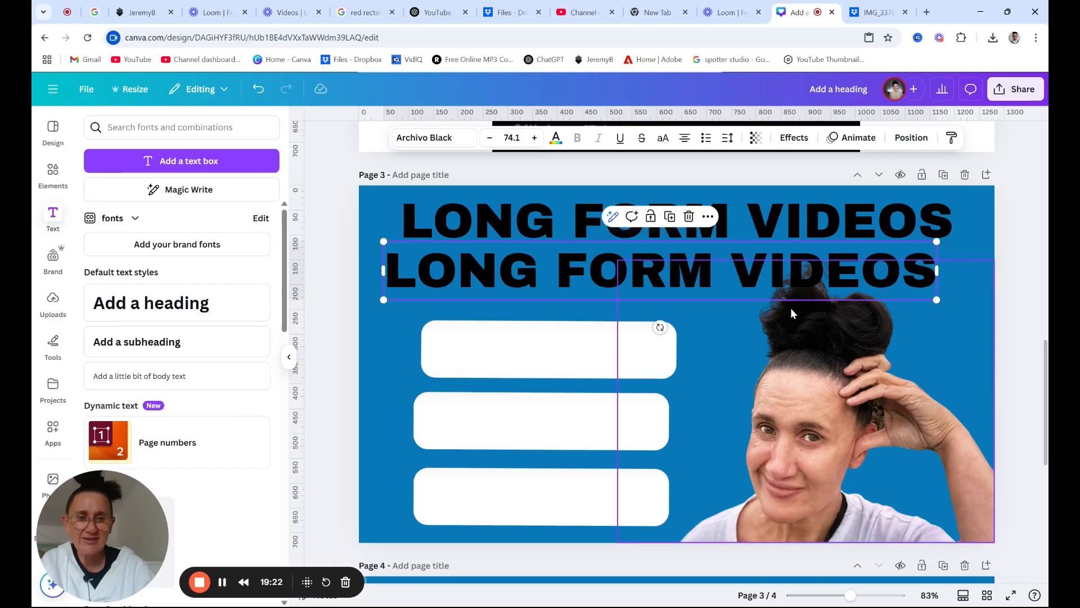
# - Replace the text of the lower heading copy on page 3 with "MORE SUBSCRIBERS", matching the second line of the page 1 thumbnail
pyautogui.scroll(5, 727, 309)
pyautogui.scroll(8, 727, 308)
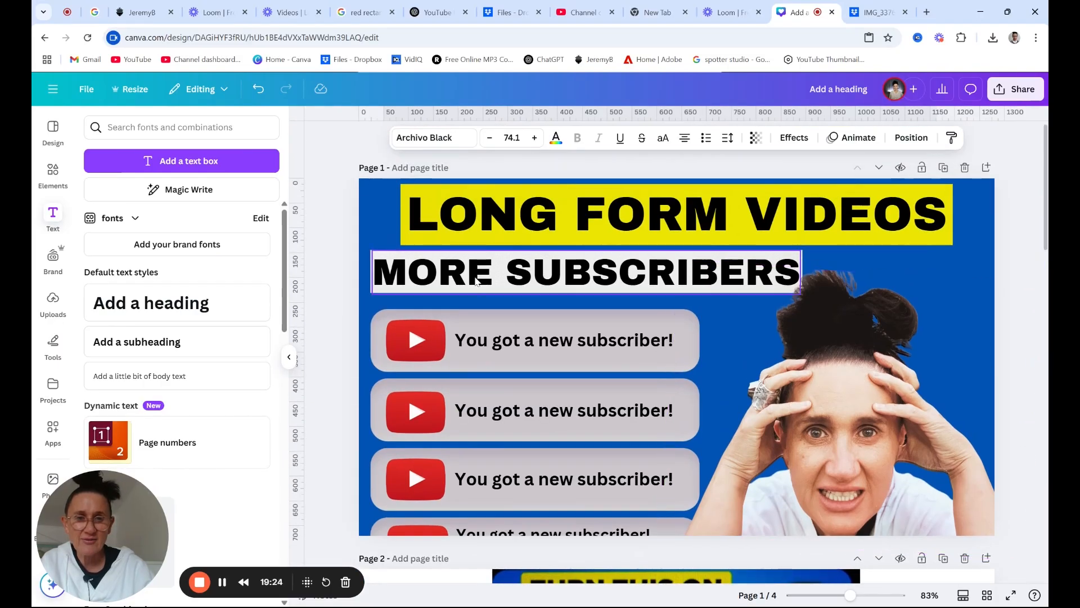
pyautogui.scroll(-10, 639, 283)
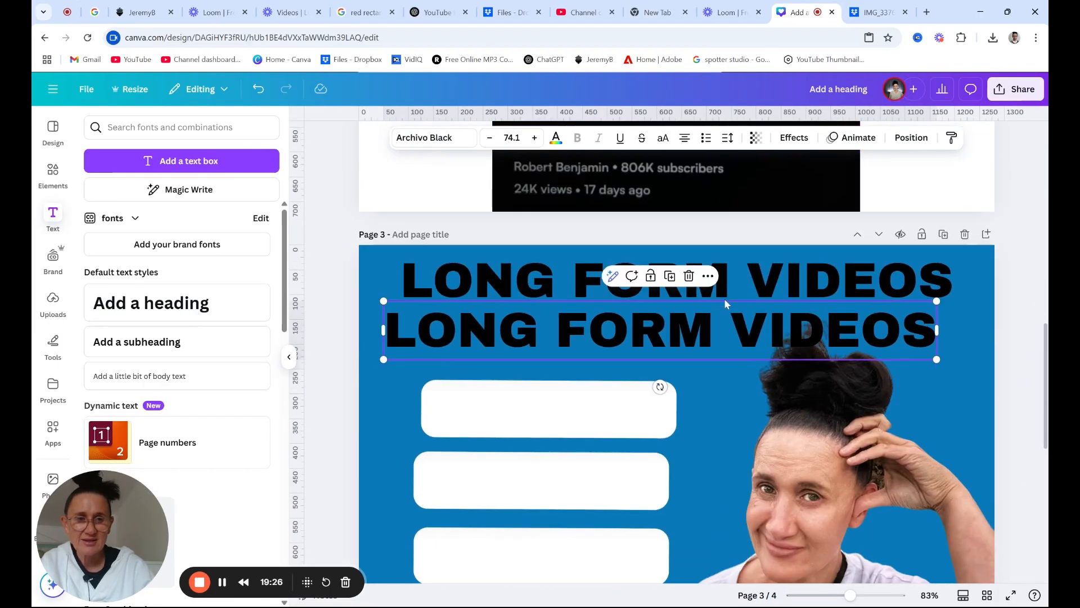
pyautogui.doubleClick(730, 320)
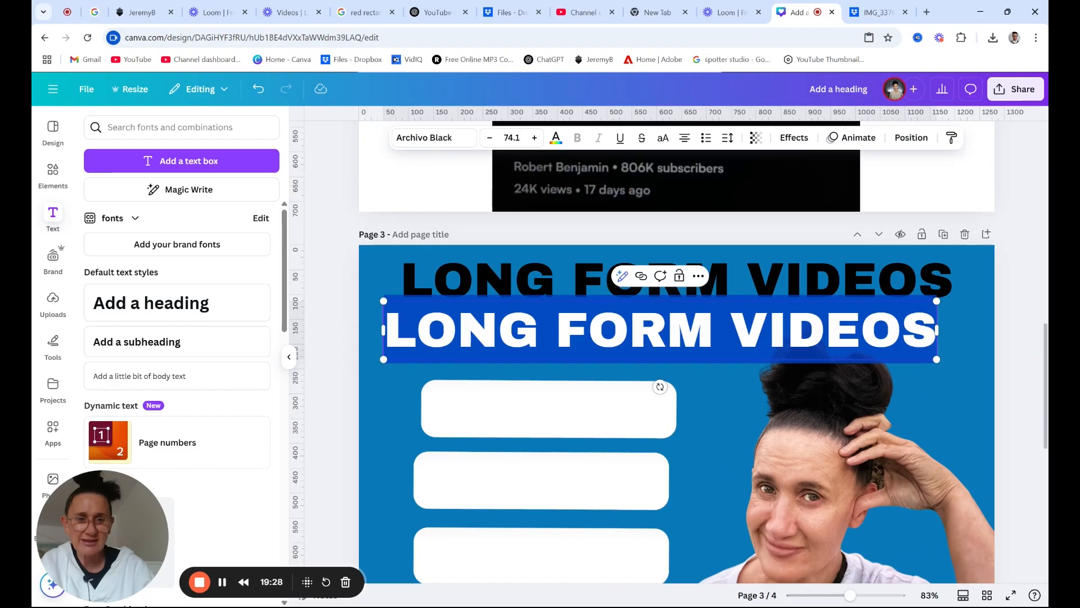
pyautogui.click(730, 320)
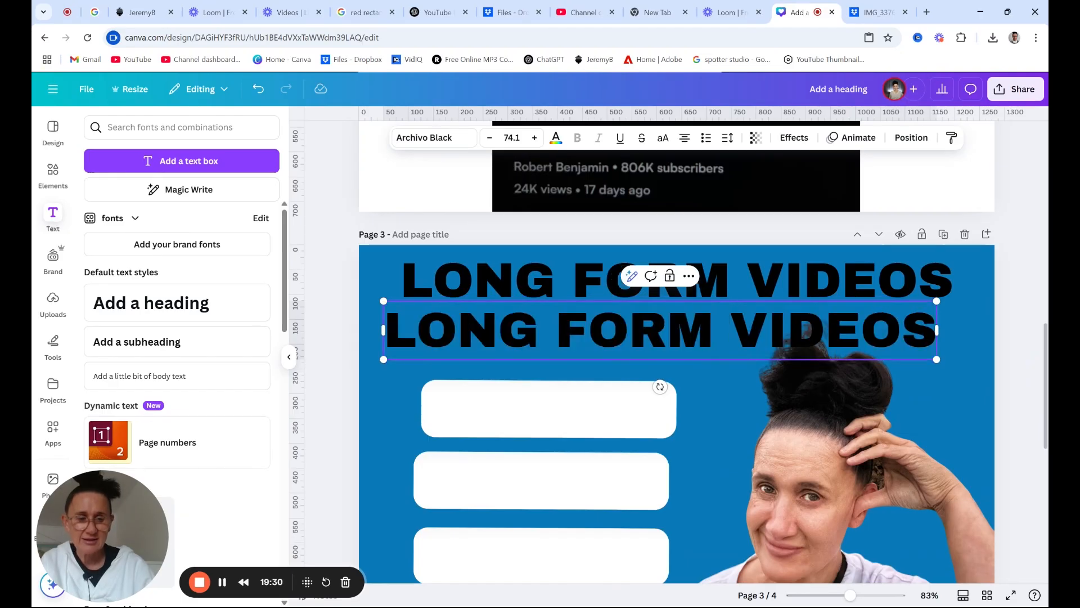
pyautogui.press('Right')
pyautogui.press('Right')
pyautogui.press('Right')
pyautogui.press('Right')
pyautogui.press('Right')
pyautogui.press('Right')
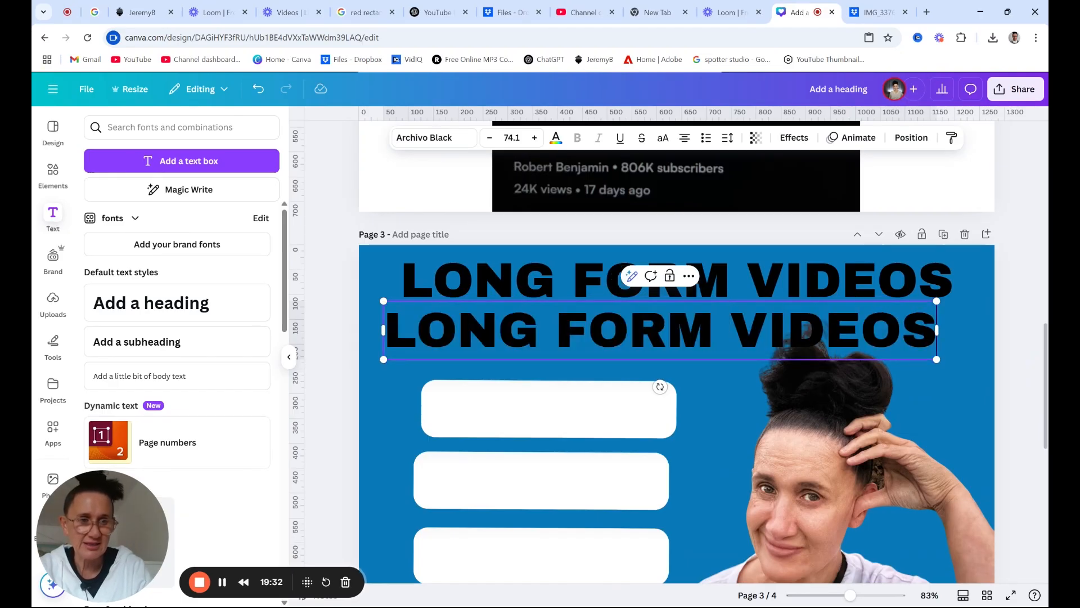
pyautogui.press('BackSpace')
pyautogui.press('BackSpace')
pyautogui.press('BackSpace')
pyautogui.press('BackSpace')
pyautogui.press('BackSpace')
pyautogui.press('BackSpace')
pyautogui.press('BackSpace')
pyautogui.press('BackSpace')
pyautogui.press('BackSpace')
pyautogui.press('BackSpace')
pyautogui.press('BackSpace')
pyautogui.press('BackSpace')
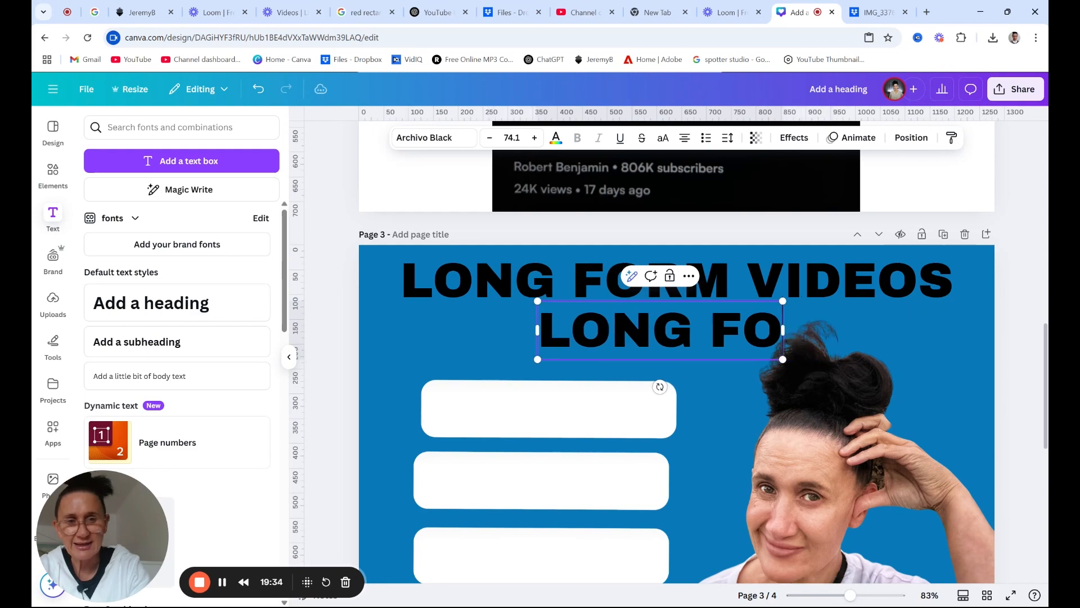
pyautogui.press('BackSpace')
pyautogui.press('BackSpace')
pyautogui.press('BackSpace')
pyautogui.press('BackSpace')
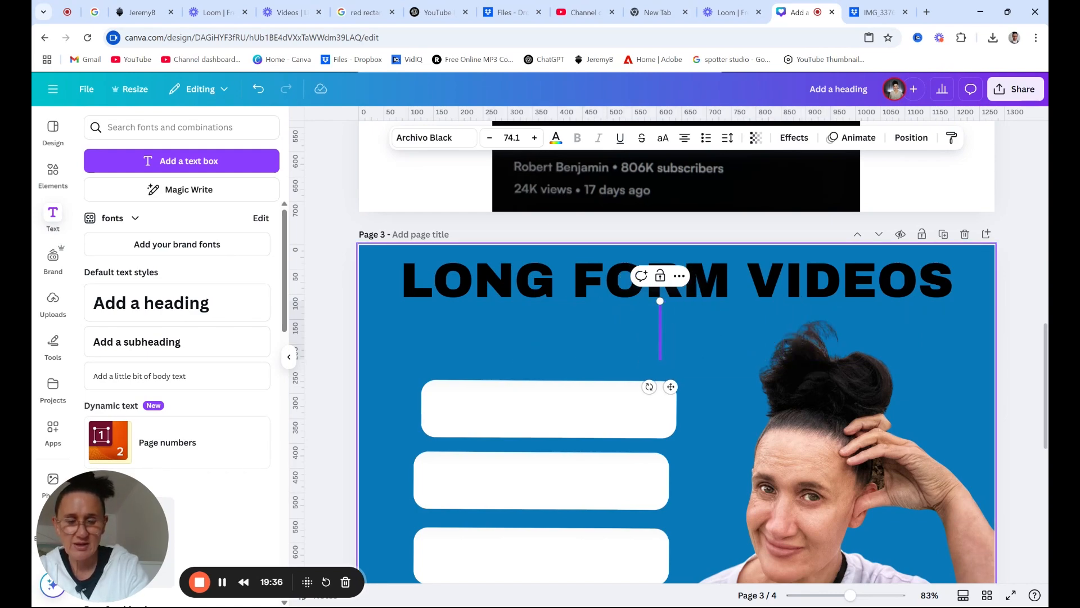
pyautogui.write('MORE SUB')
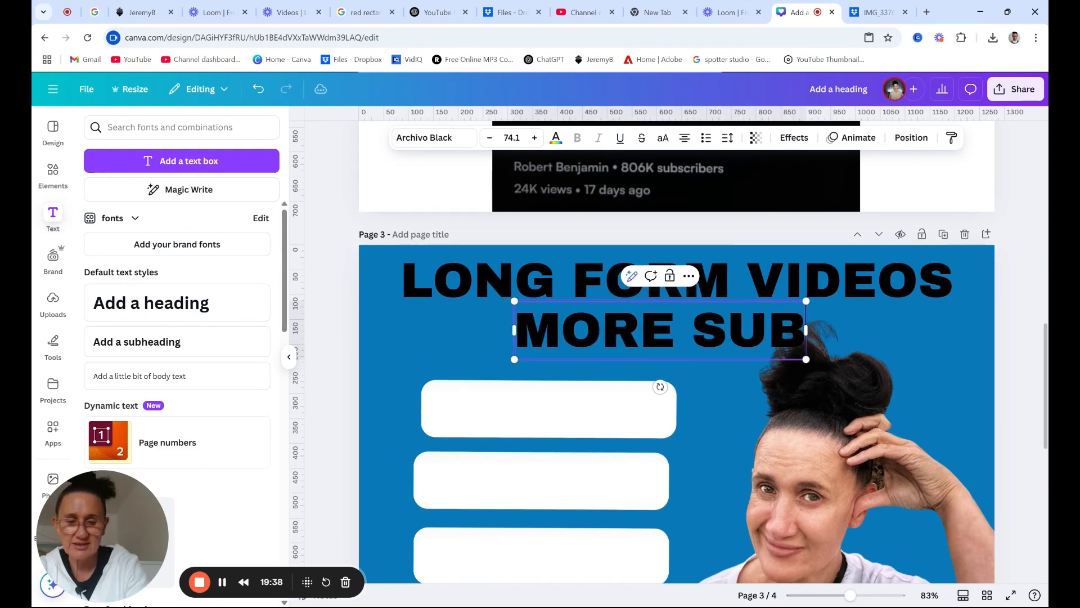
pyautogui.write('SCRIBERS')
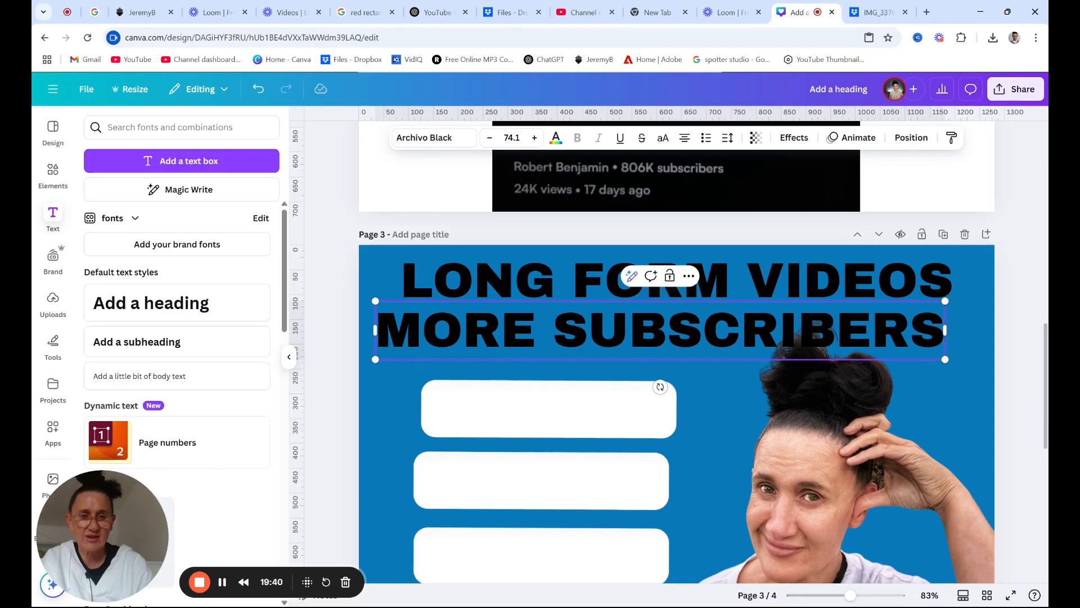
pyautogui.click(377, 391)
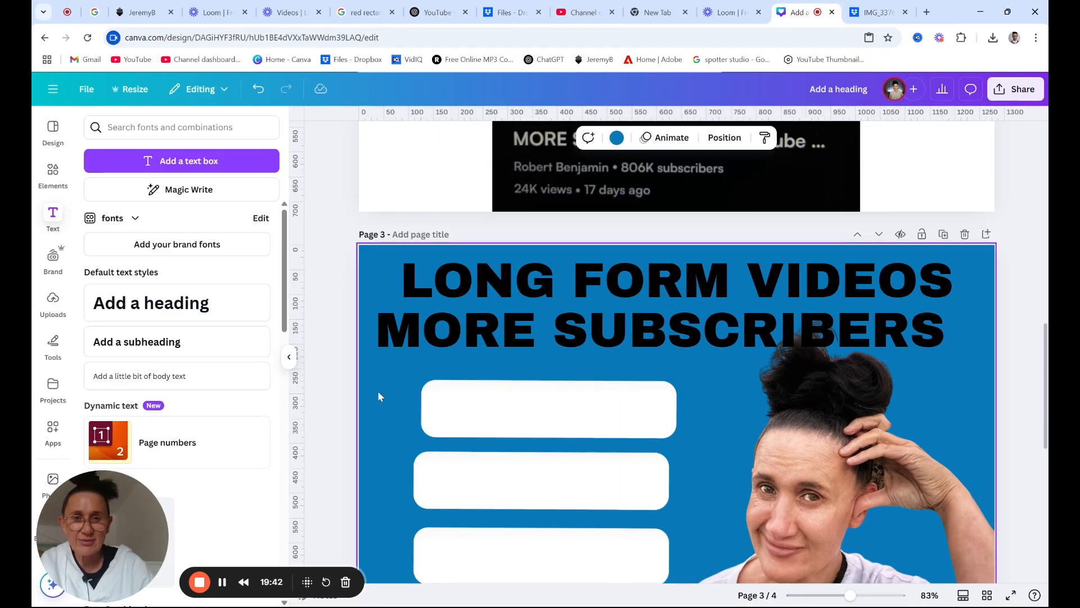
pyautogui.click(902, 340)
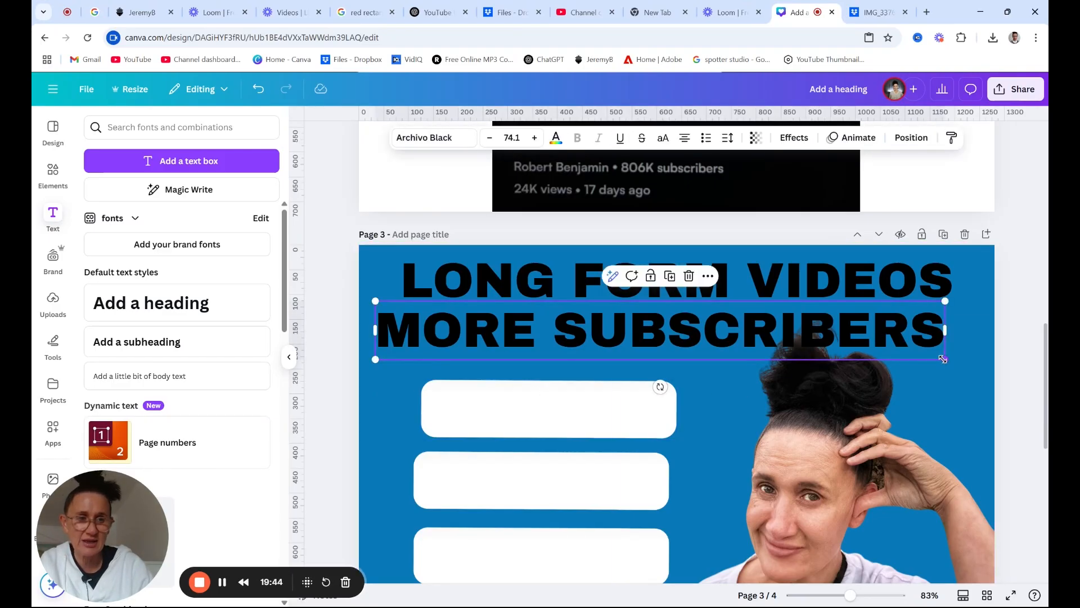